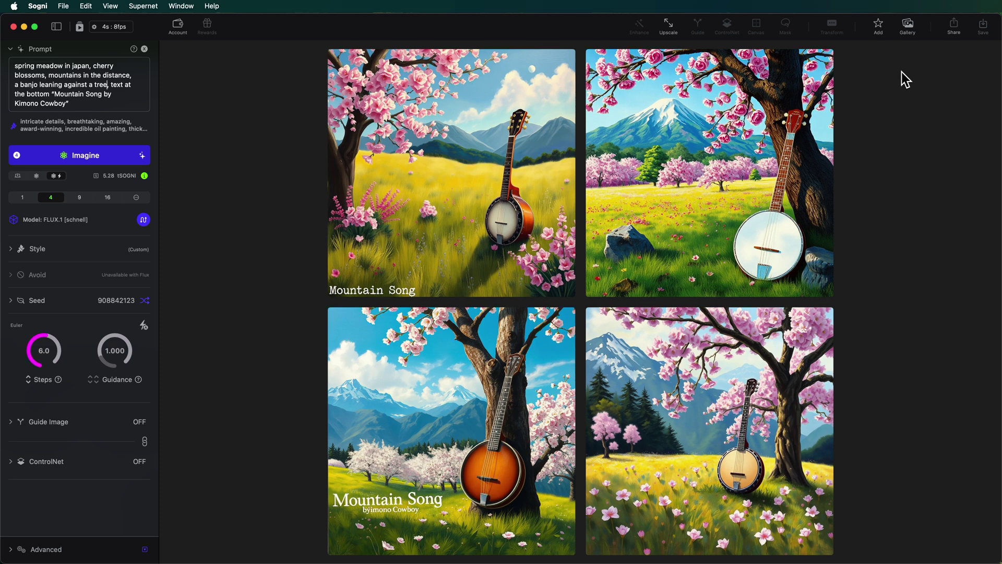
Step: Reload the autumn banjo painting with its prompt and seed from the Gallery
click(912, 30)
mouse_move(771, 159)
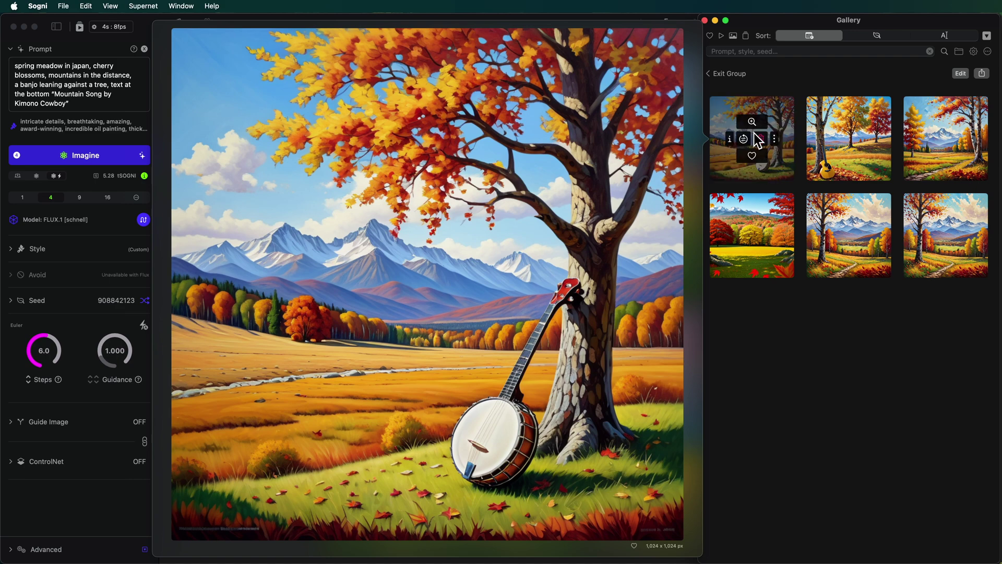
click(746, 140)
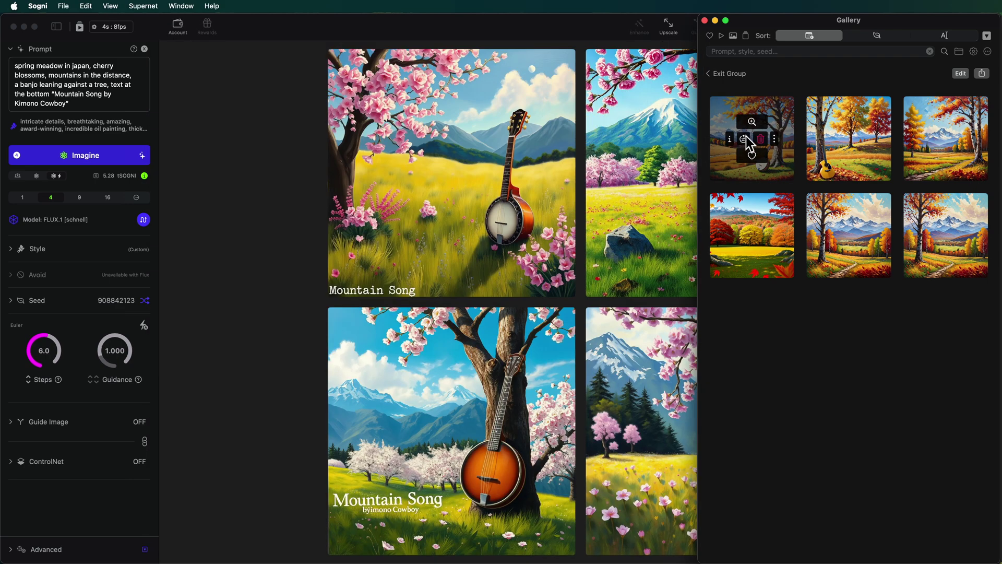
click(746, 136)
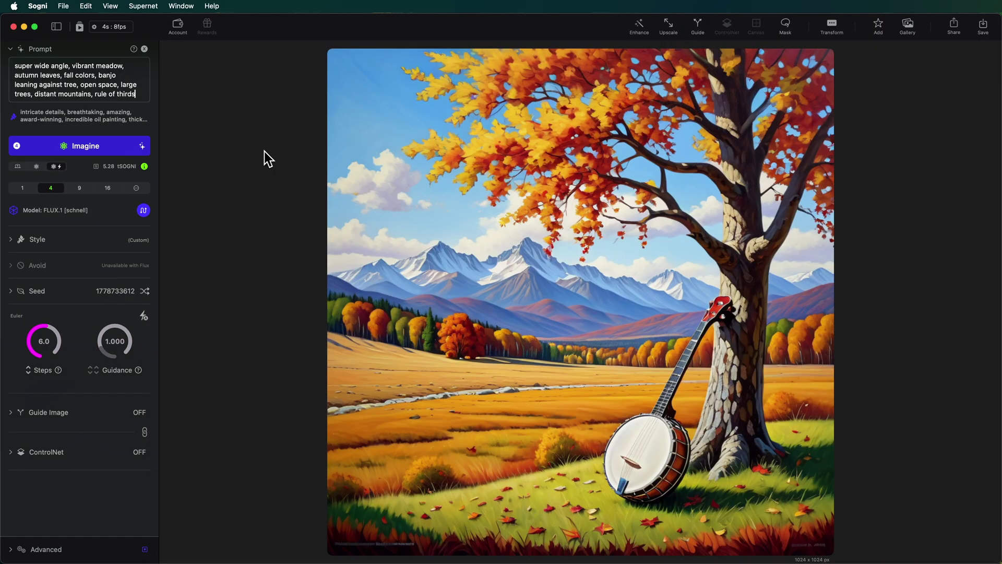
click(144, 210)
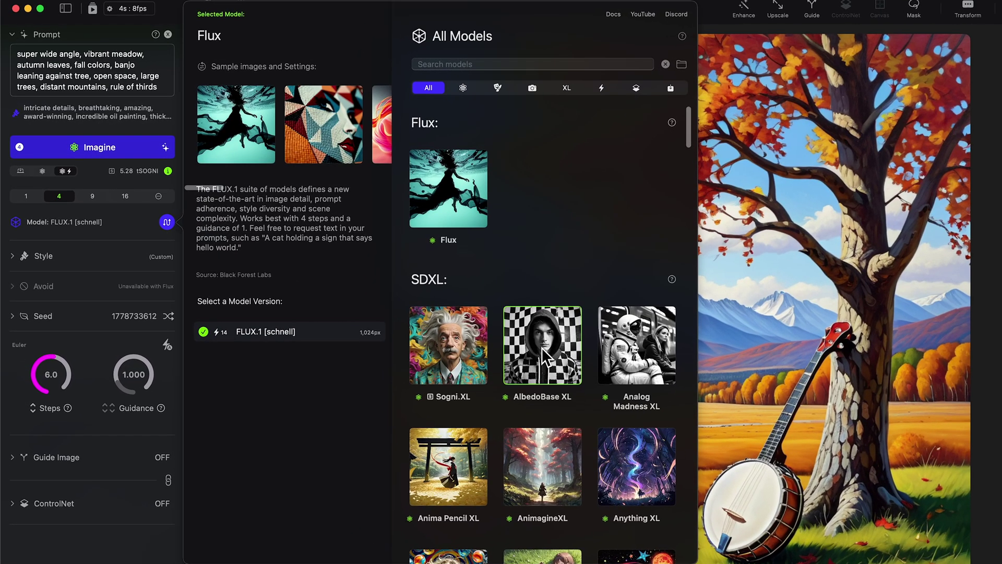
Step: Try the AlbedoBase XL v3.1-Large model in the model browser
click(541, 347)
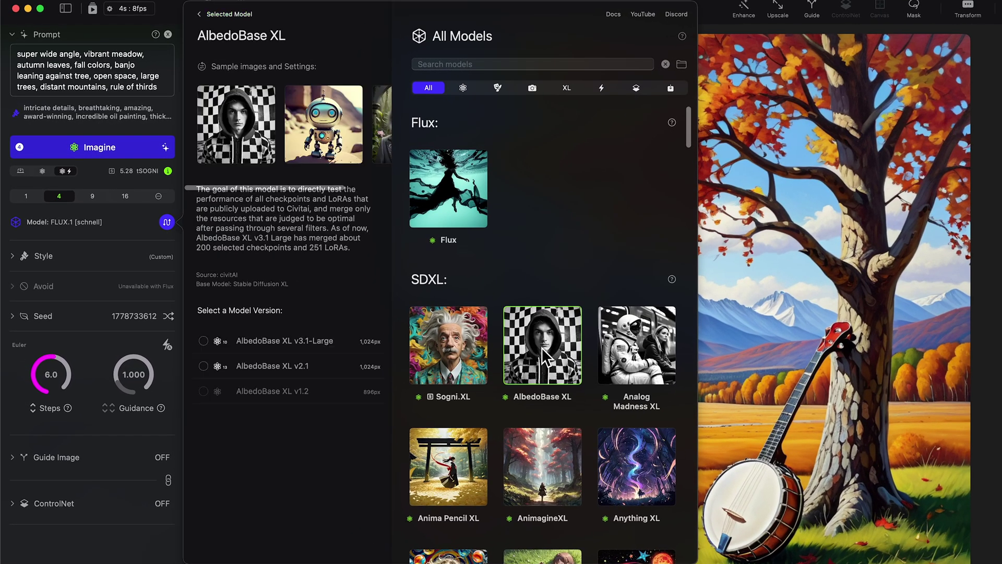
click(295, 339)
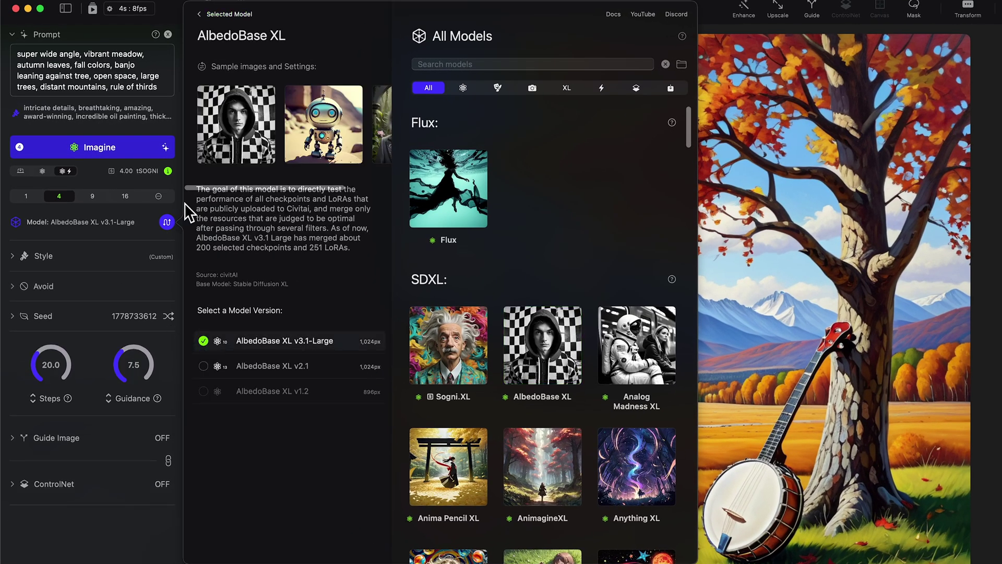
click(167, 223)
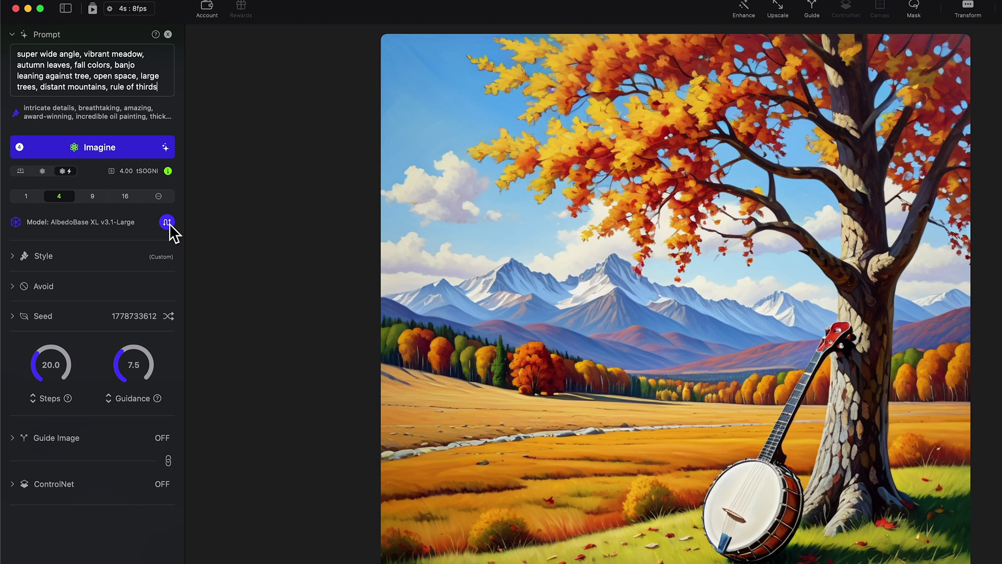
click(167, 222)
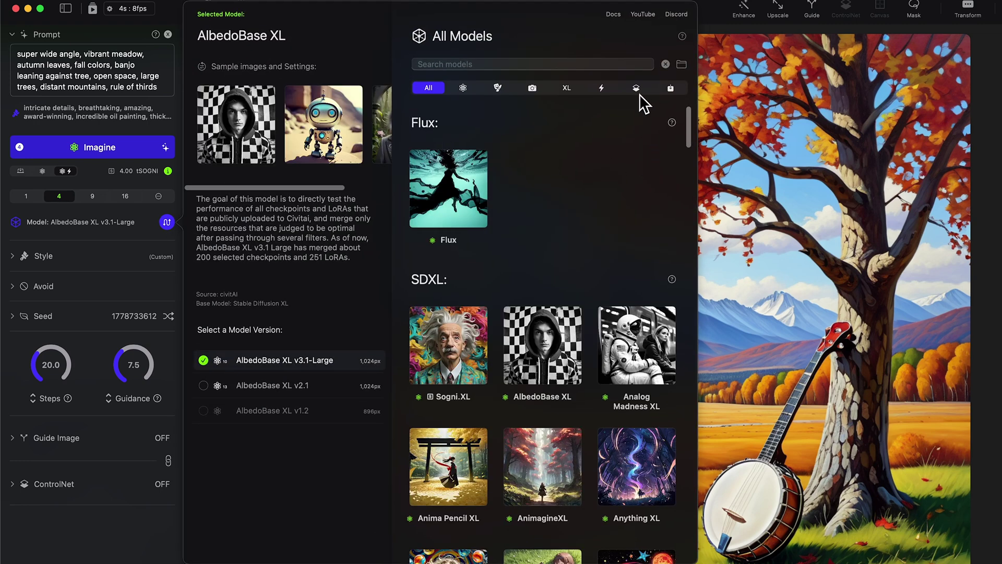
Step: Filter to Standard models and select Sogni Artist v1.0 as the model
click(637, 88)
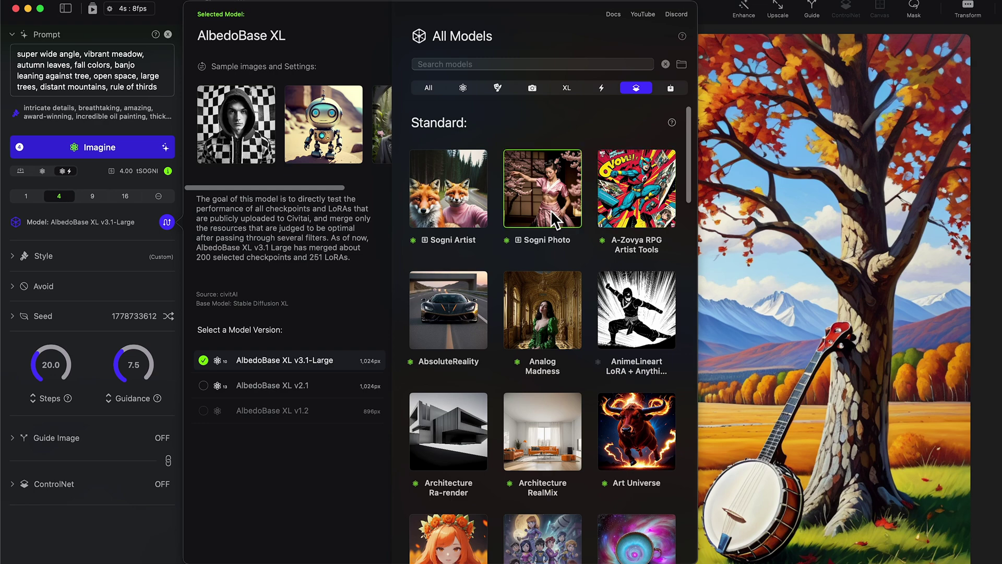
scroll(553, 219, down, 10)
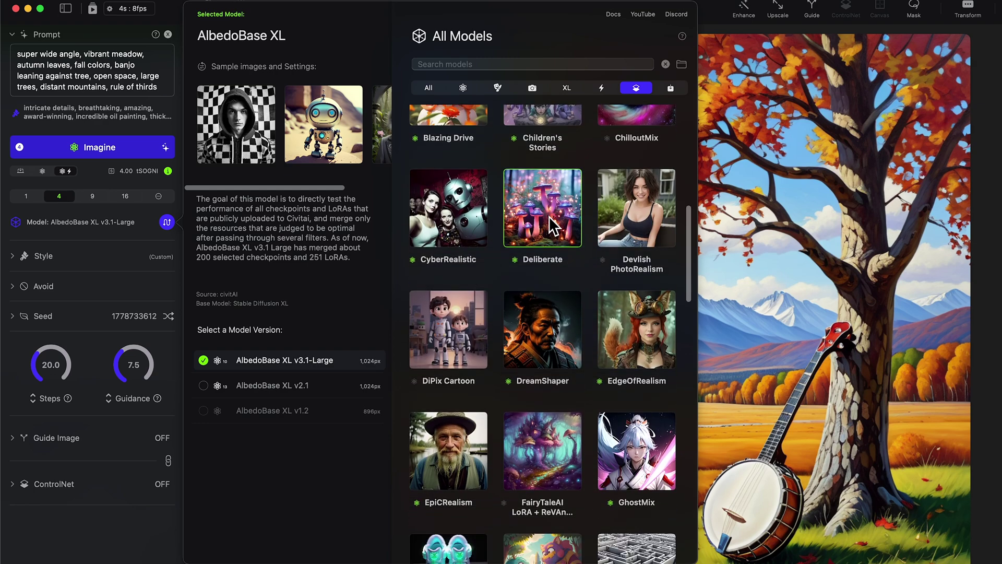
scroll(552, 225, down, 3)
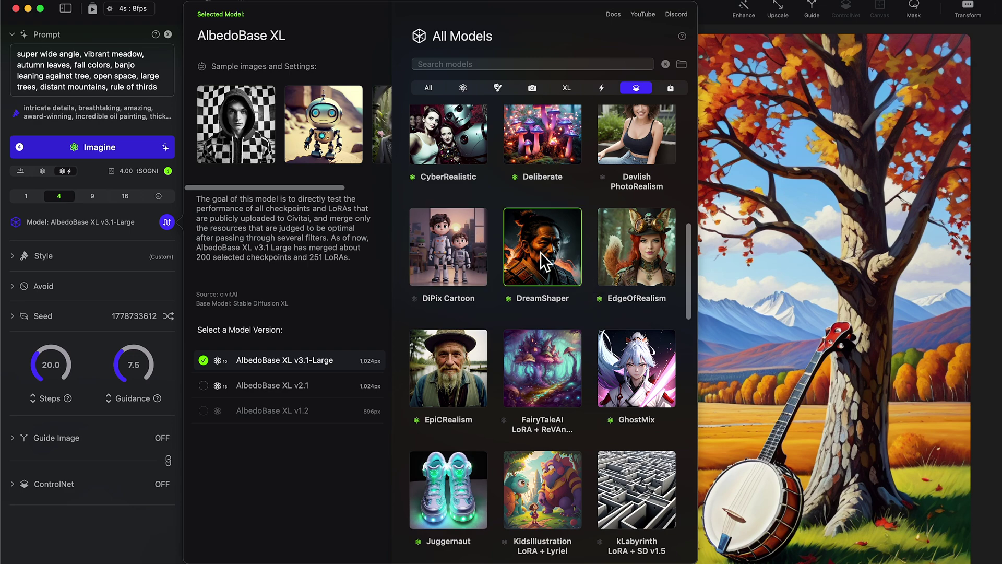
scroll(539, 256, up, 5)
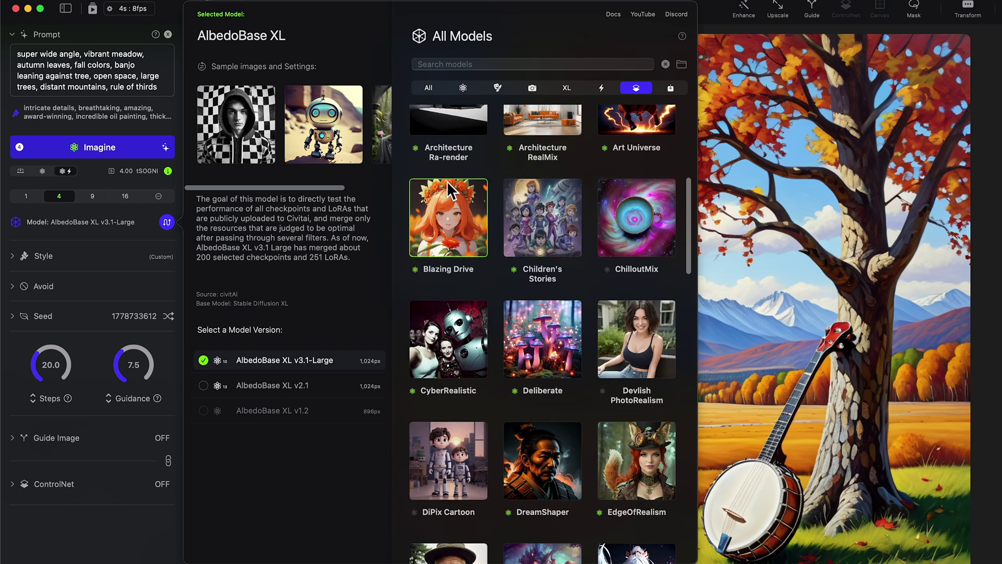
scroll(562, 209, up, 1)
scroll(561, 214, up, 6)
click(434, 176)
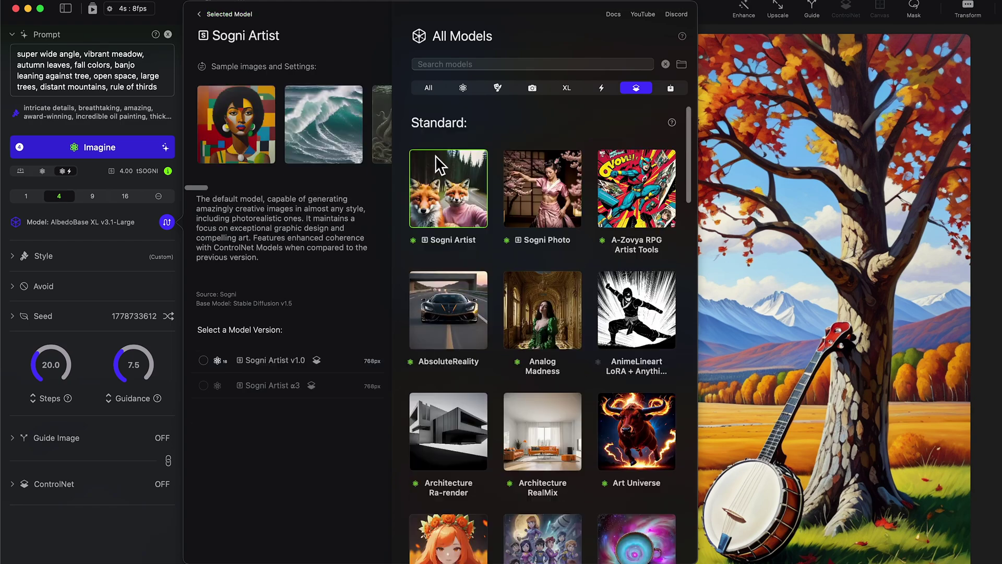
click(268, 360)
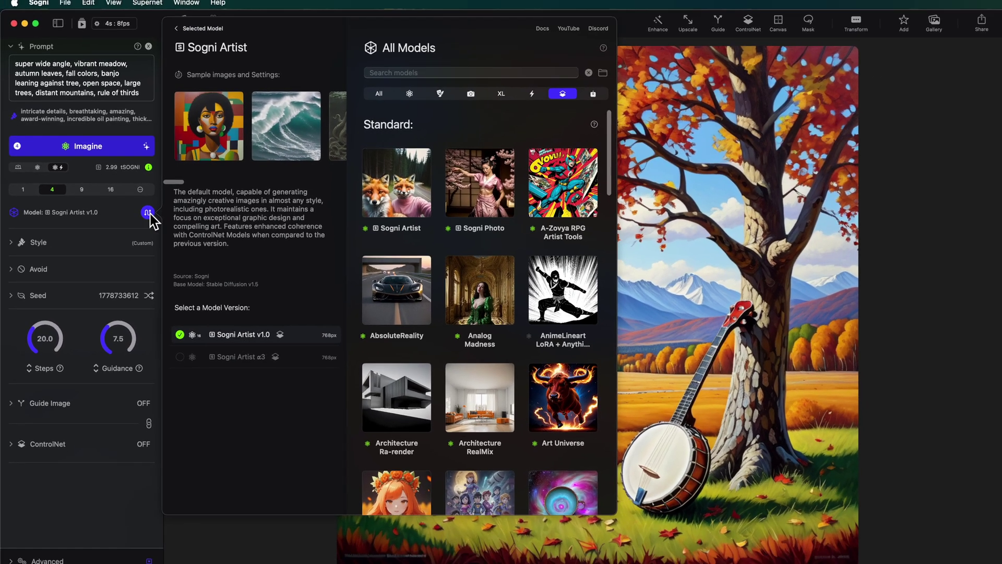
click(166, 222)
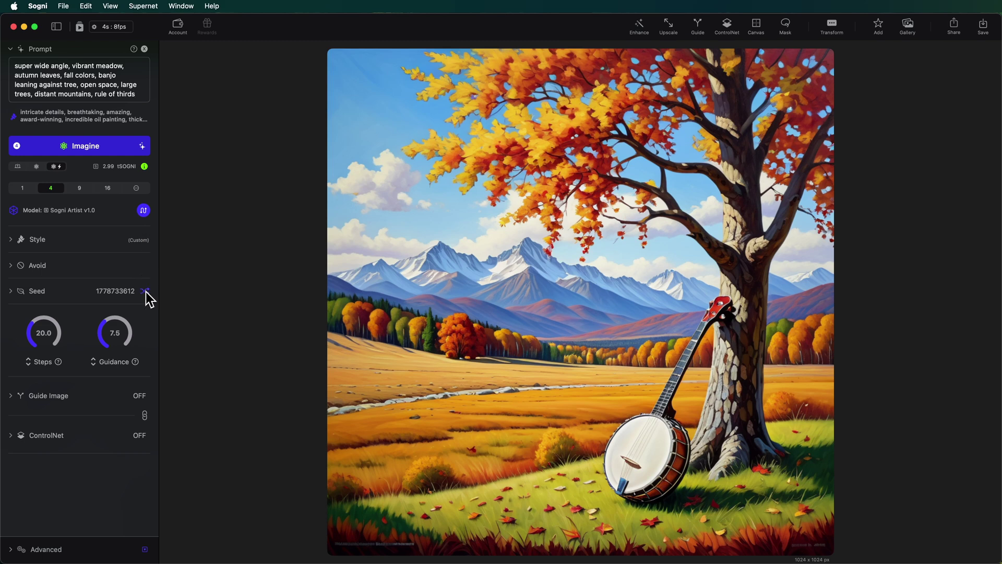
Step: Drop the autumn banjo painting into ControlNet and set the CN model to Instruct Pixel2Pixel
click(47, 435)
scroll(18, 259, down, 4)
drag(347, 259, 80, 393)
click(86, 472)
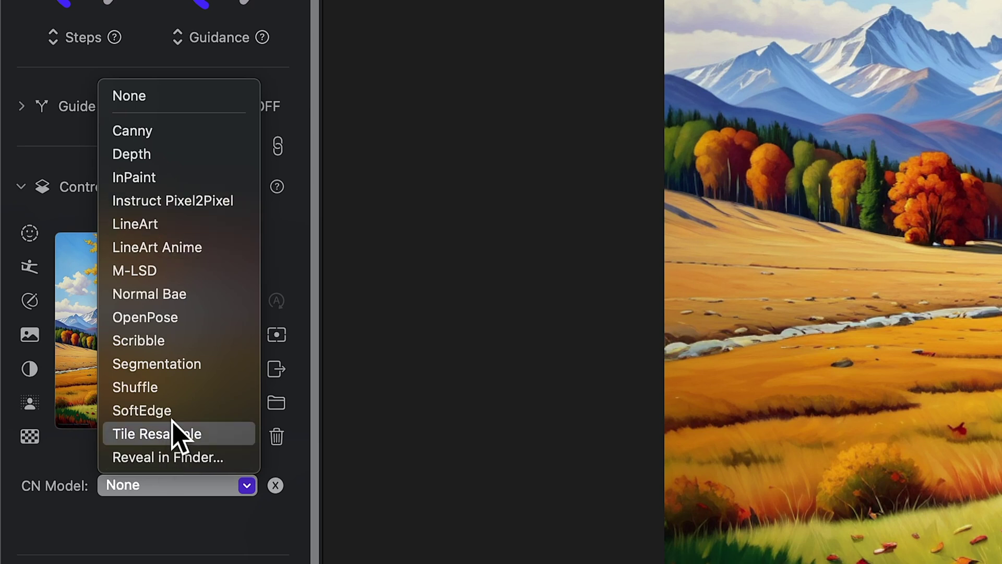
click(192, 201)
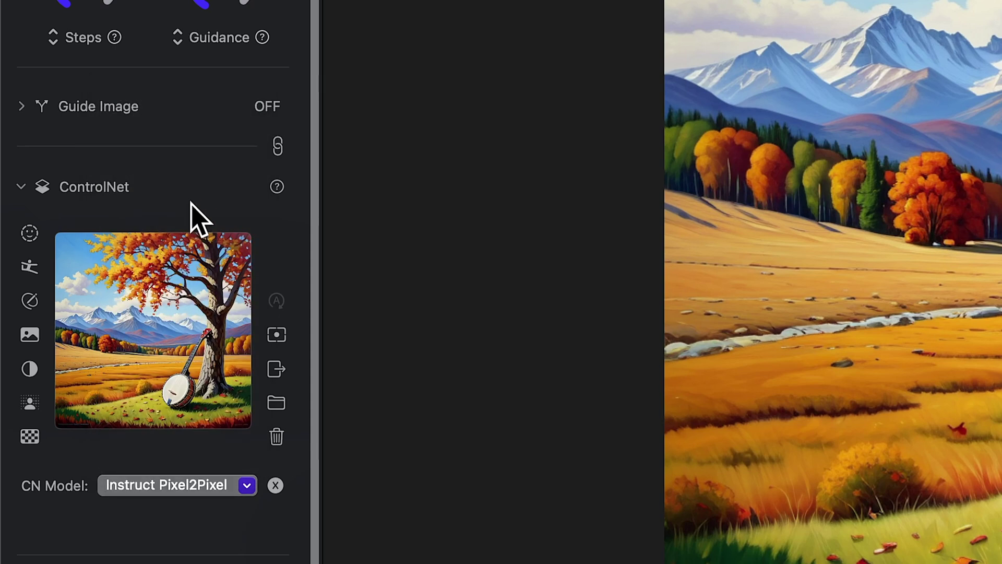
scroll(163, 235, up, 5)
Step: Replace 'autumn leaves, fall colors' with 'cherry trees, pink blossoms' and delete 'super' and 'wide angle'
scroll(172, 267, up, 8)
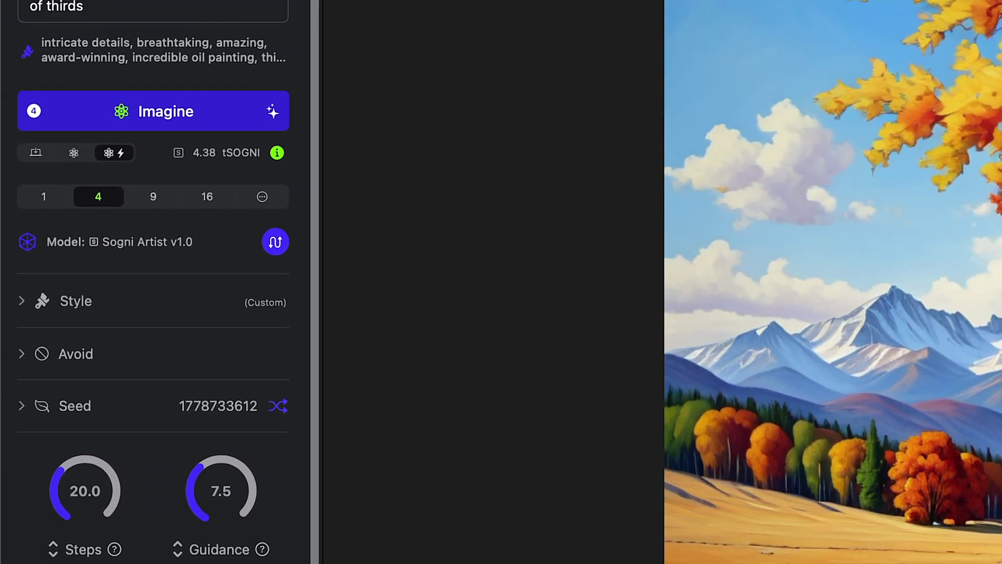
drag(31, 126, 194, 131)
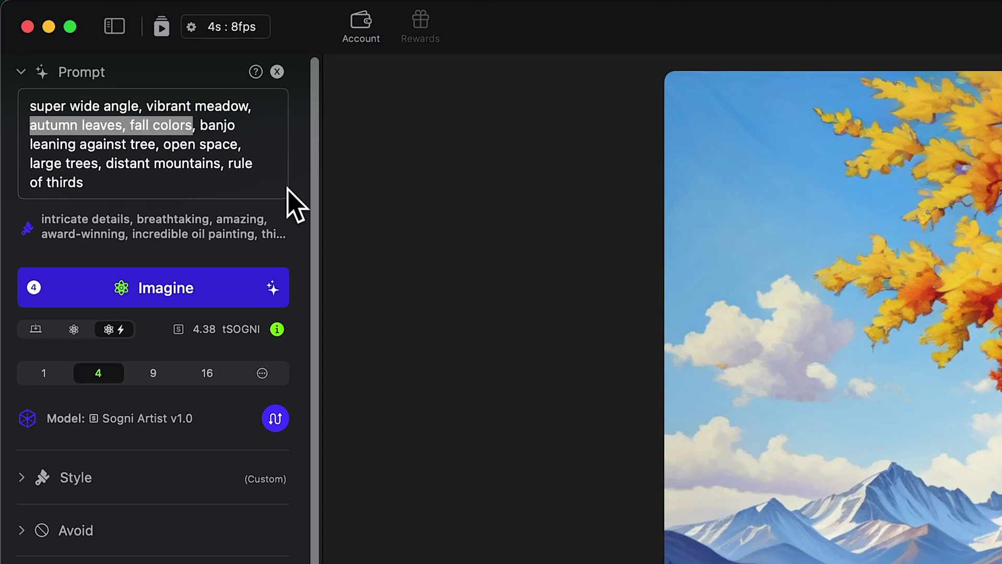
key(BackSpace)
text(cherry trees, pink blossoms)
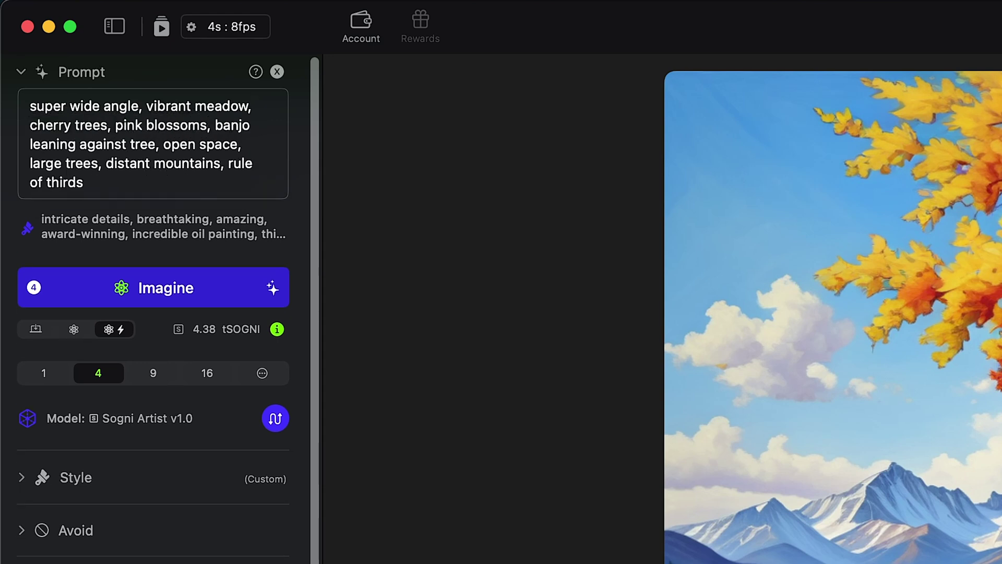
drag(29, 91, 89, 107)
key(BackSpace)
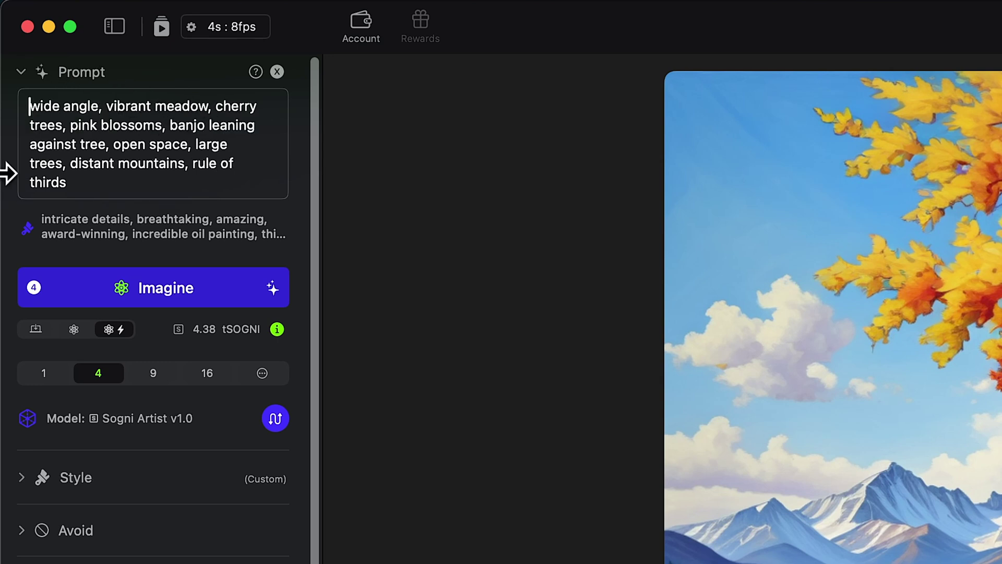
drag(103, 105, 6, 101)
key(BackSpace)
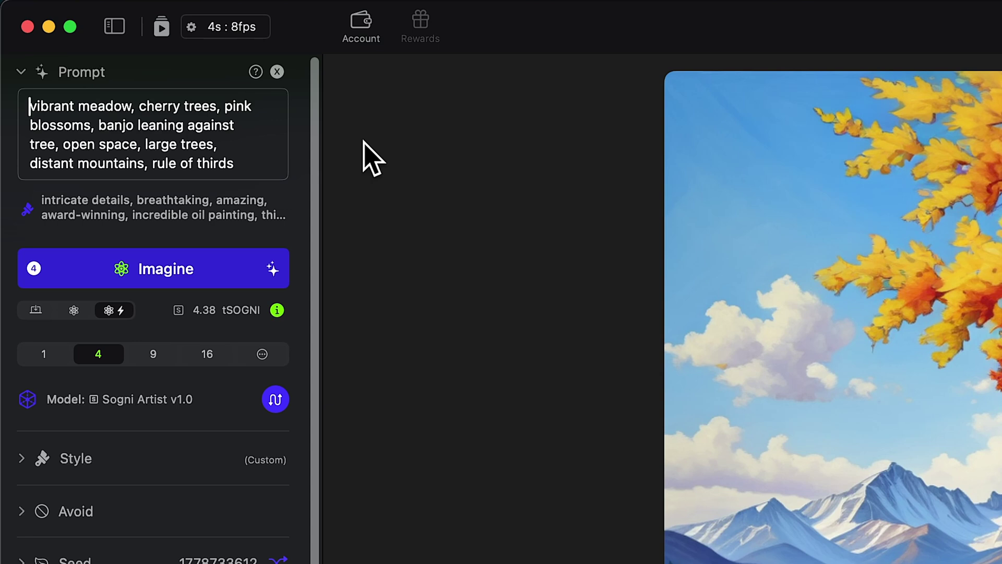
Step: Paste a 'change it to springtime in japan' instruction at the prompt start and generate images
scroll(161, 543, down, 5)
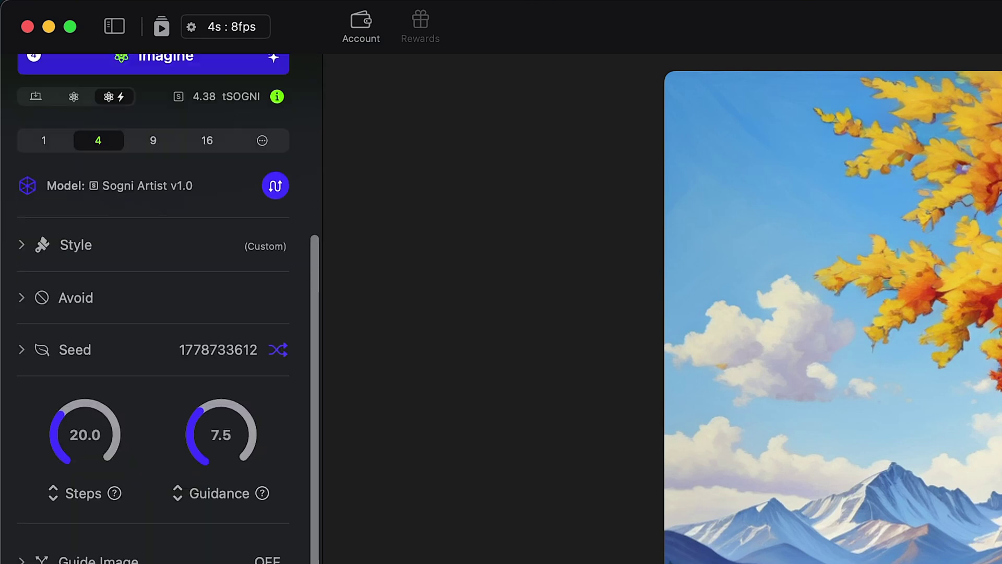
scroll(153, 314, up, 5)
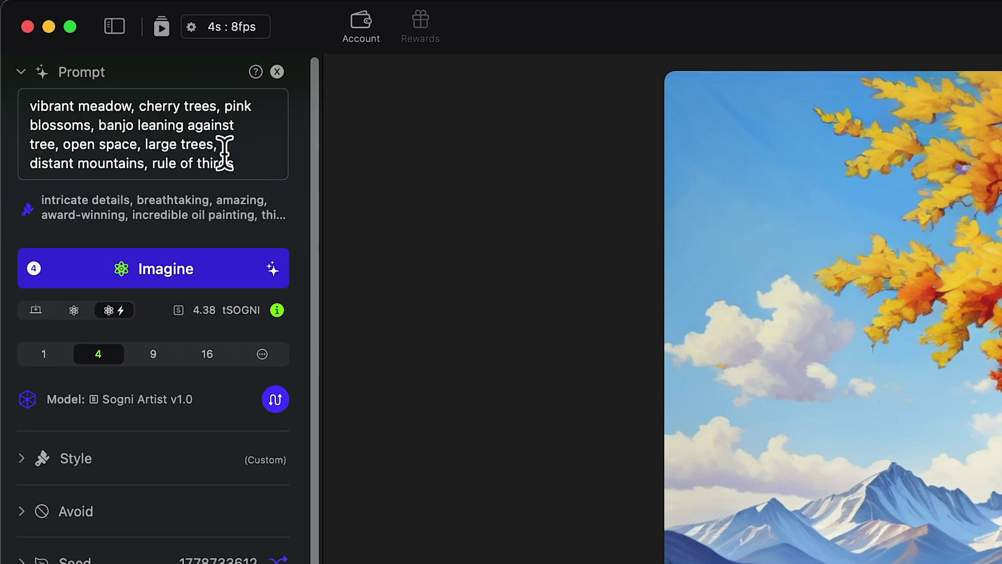
text(change it to springtime in japan,)
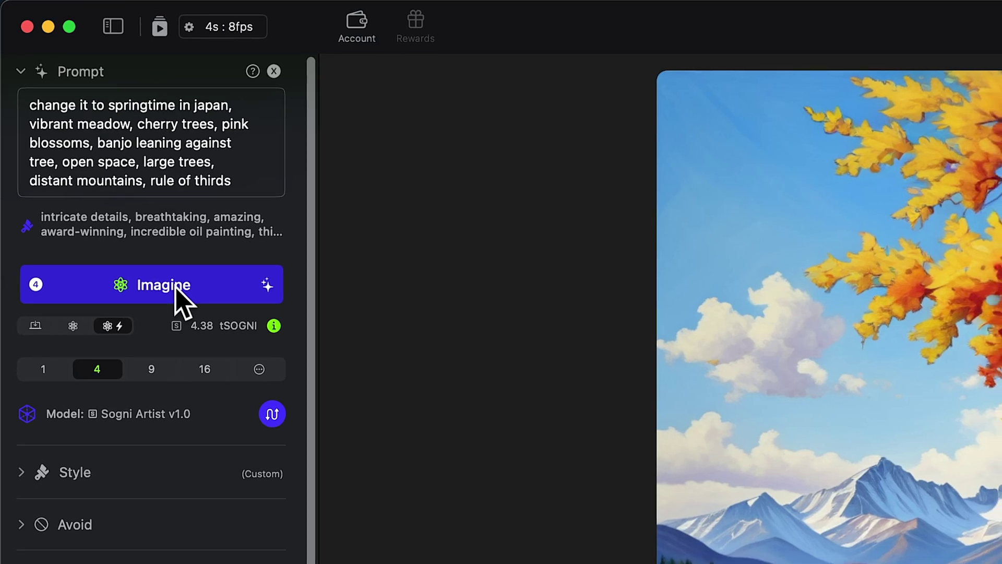
click(179, 292)
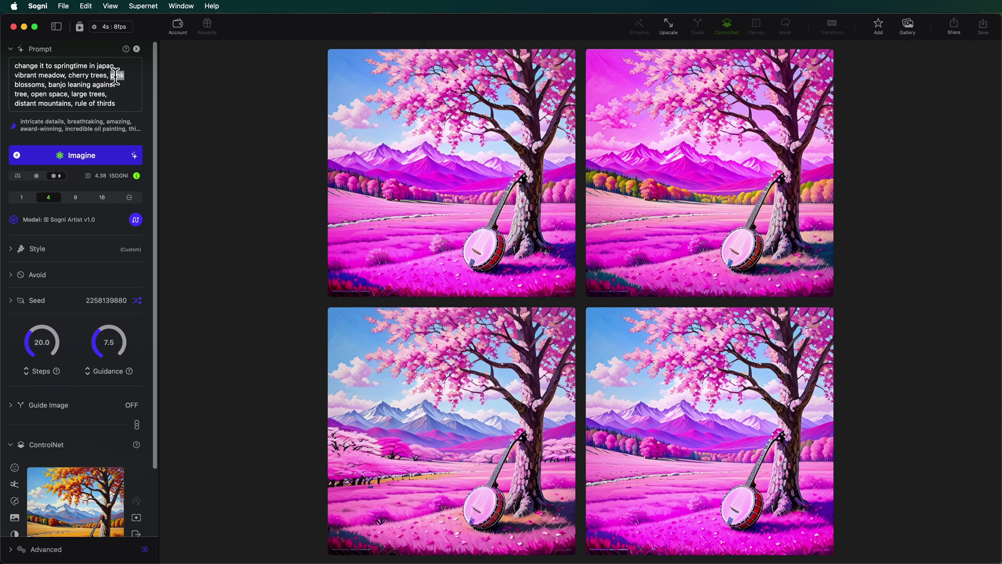
Step: Trim the prompt to 'cherry blossoms' and generate a fresh set of four images
mouse_move(630, 154)
key(BackSpace)
key(BackSpace)
key(BackSpace)
key(BackSpace)
key(BackSpace)
key(BackSpace)
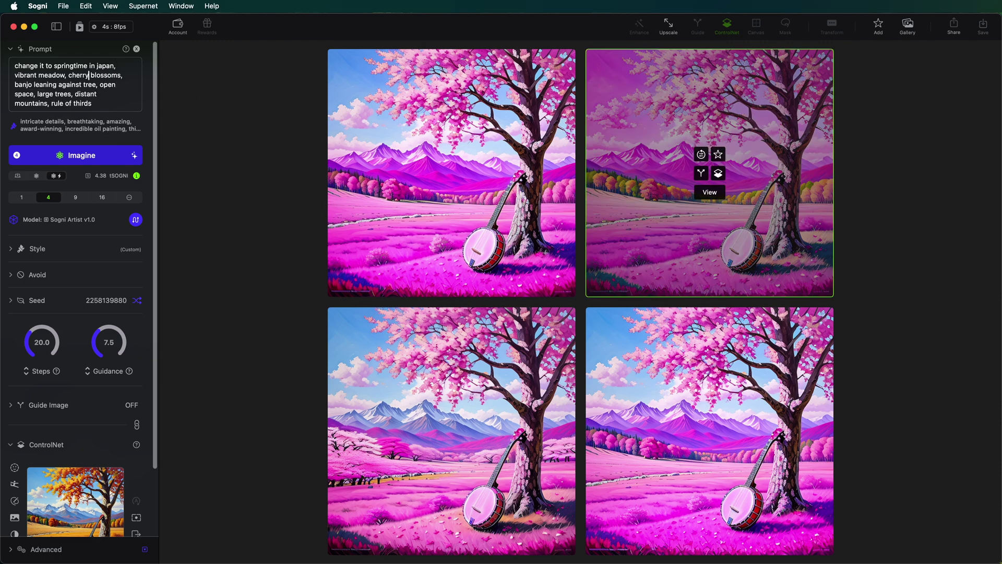
click(61, 156)
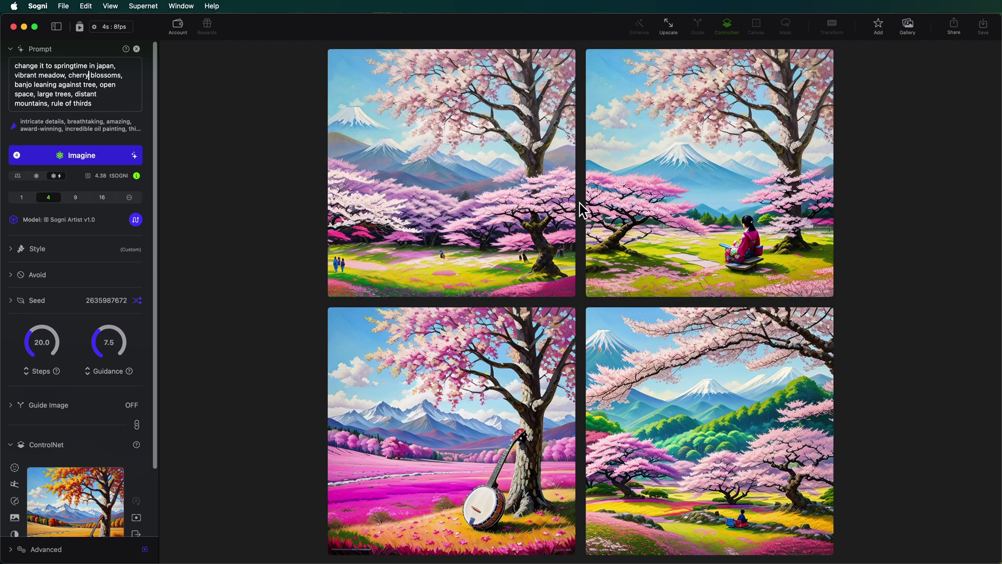
mouse_move(528, 172)
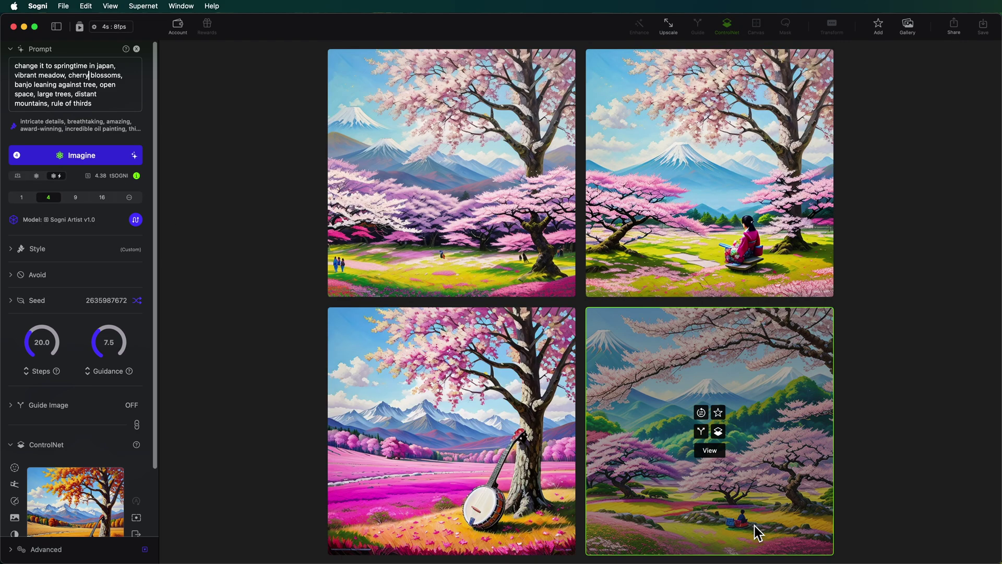
mouse_move(480, 453)
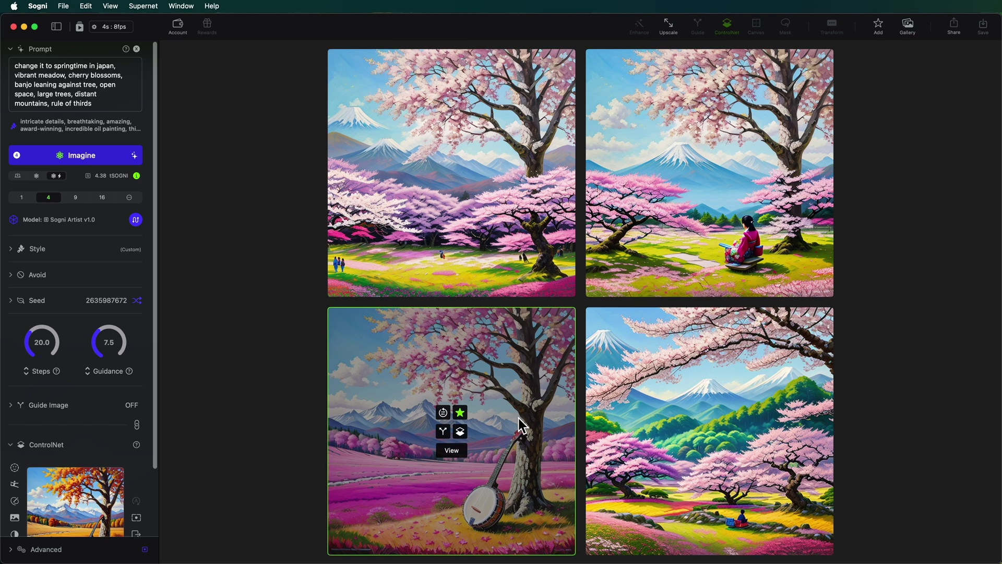
scroll(85, 421, down, 5)
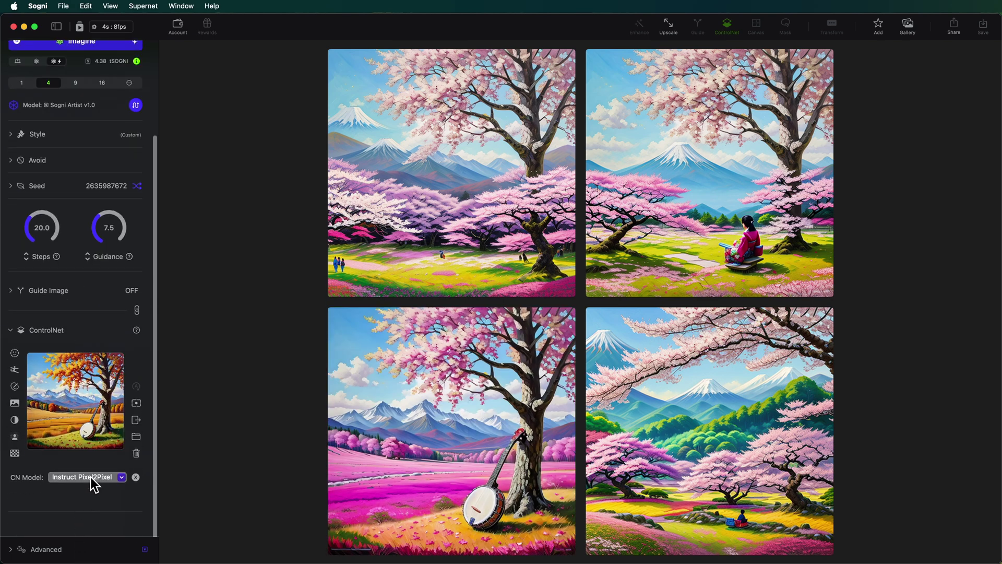
Step: Delete 'change it to' from the prompt, generate four new images, and enlarge the fourth
click(89, 491)
key(Escape)
scroll(107, 470, up, 5)
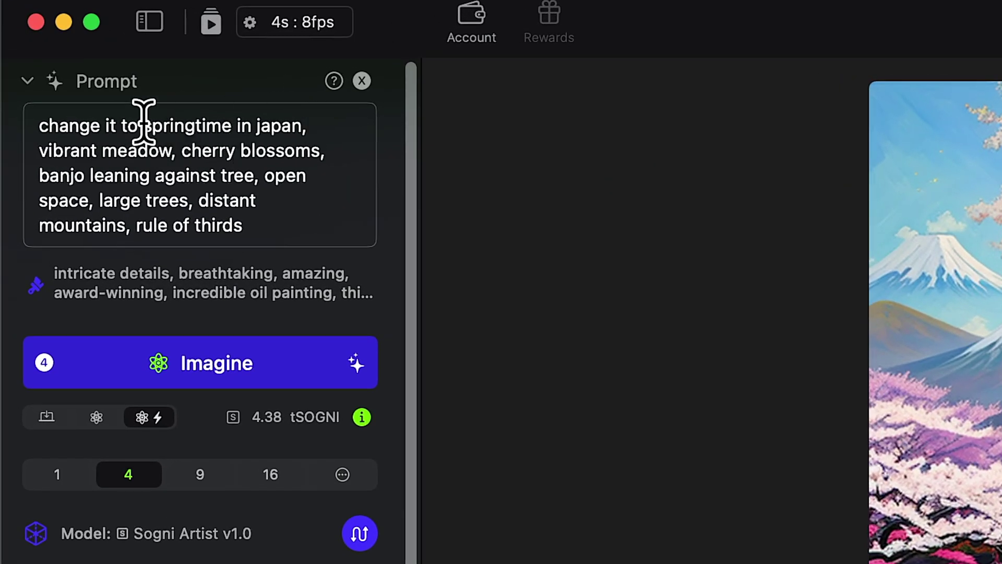
drag(143, 125, 12, 118)
key(BackSpace)
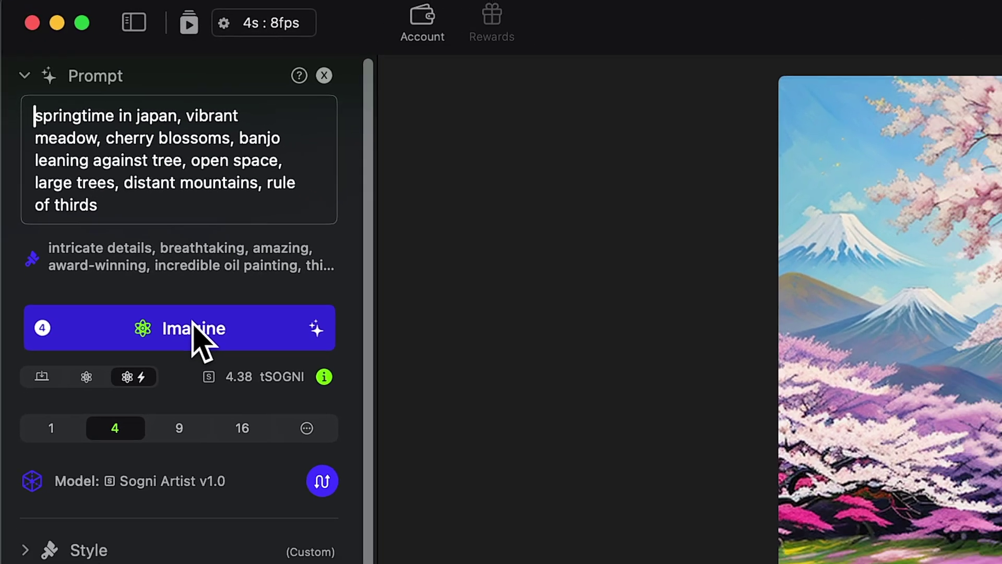
click(220, 361)
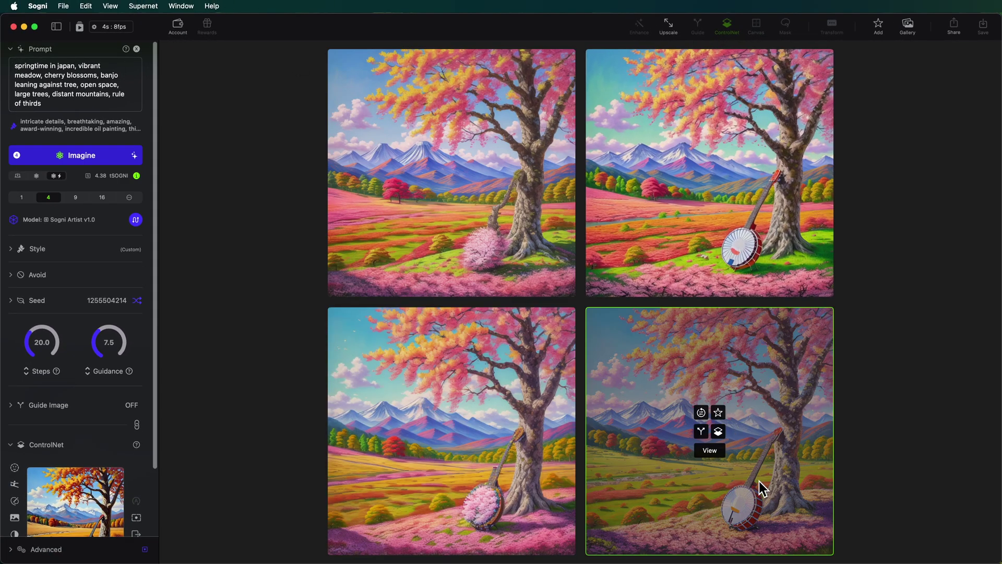
click(760, 479)
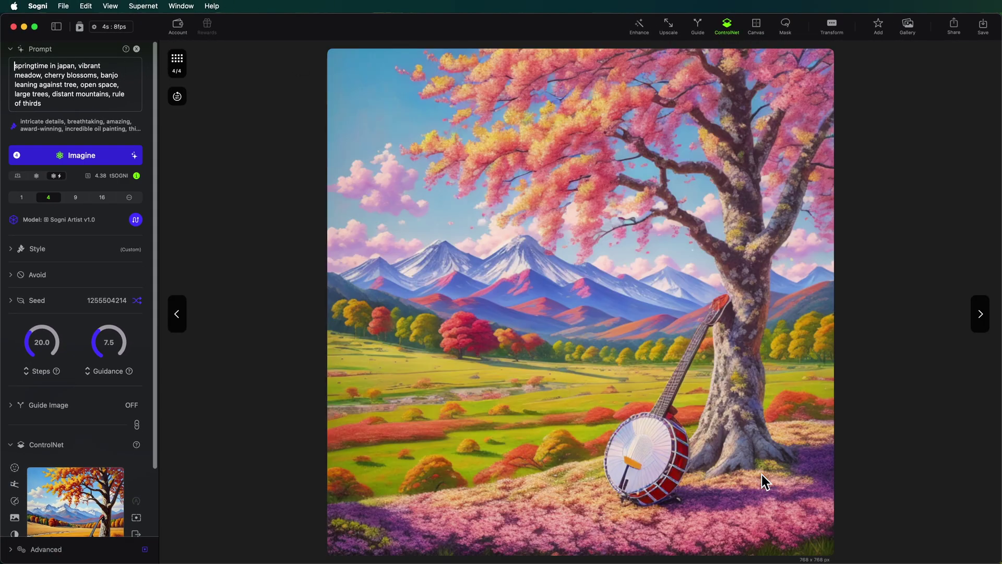
click(909, 27)
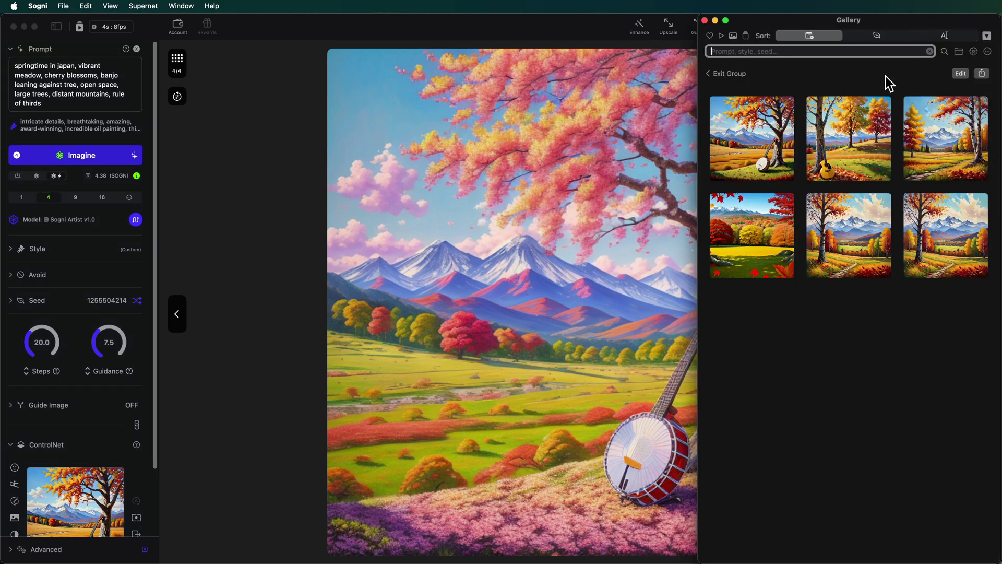
click(738, 74)
mouse_move(729, 79)
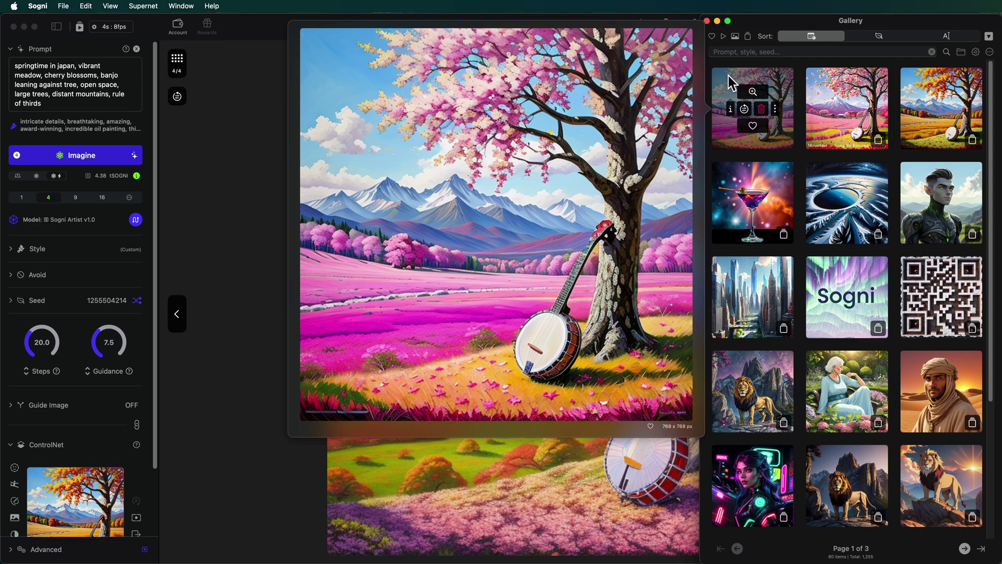
click(707, 20)
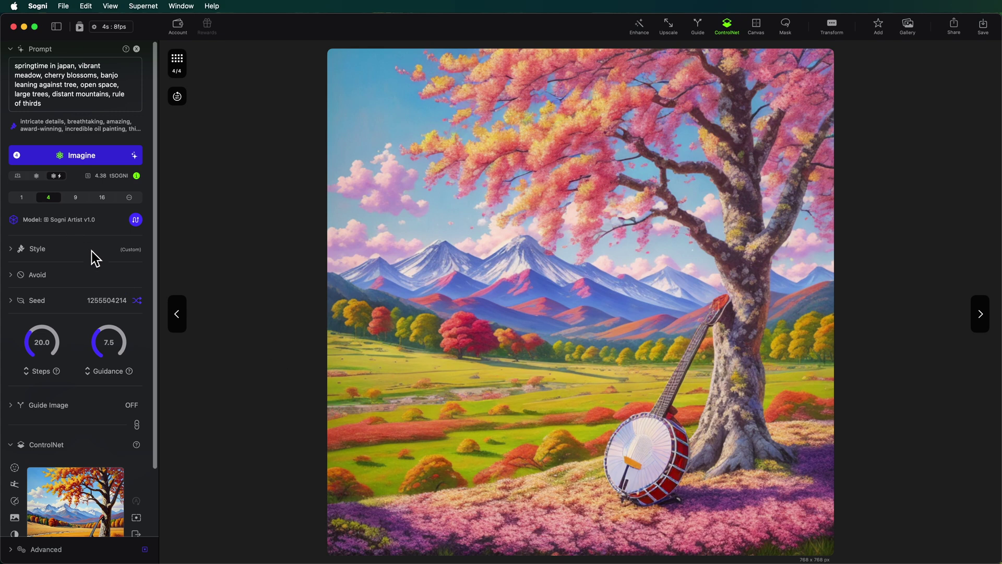
Step: Remove the ControlNet reference image and switch ControlNet off
scroll(92, 254, down, 5)
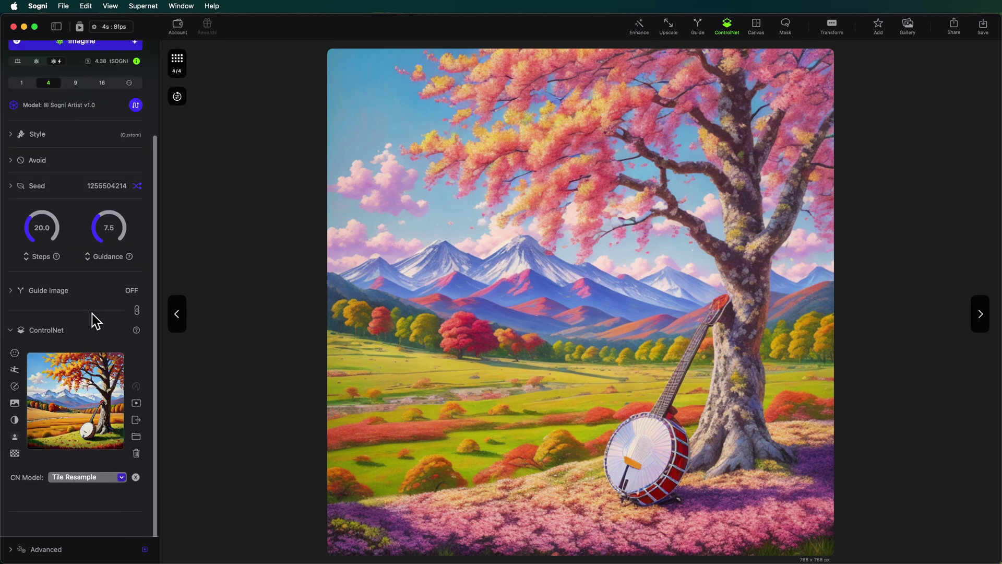
click(135, 477)
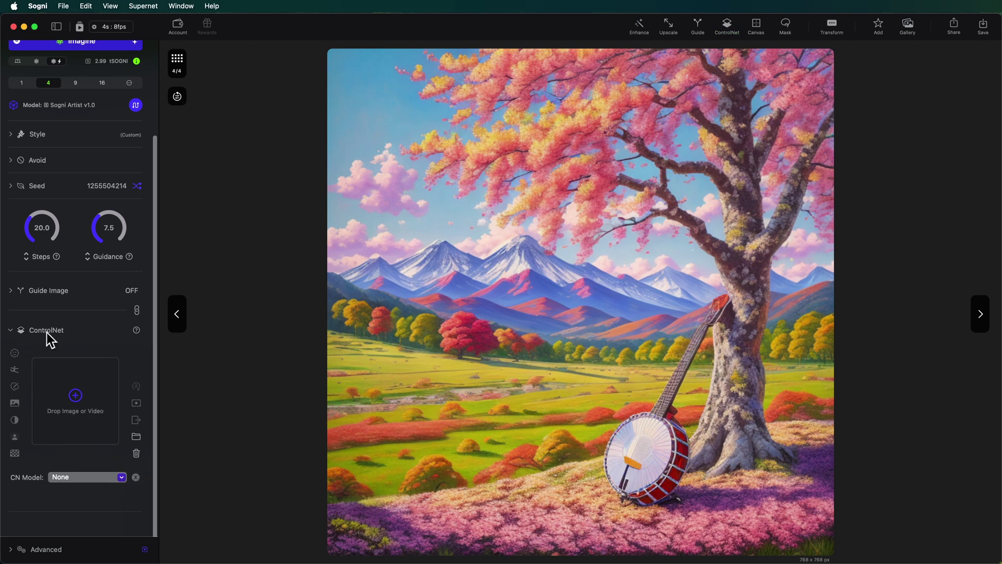
click(46, 331)
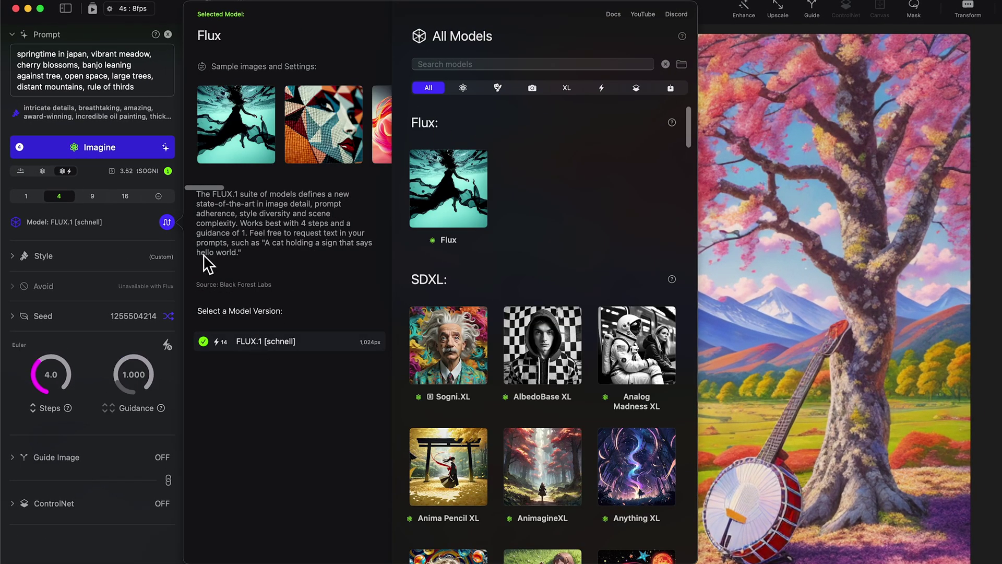
Step: Use FLUX.1 [schnell] at 2 steps with the banjo painting as a 36% guide image
click(166, 221)
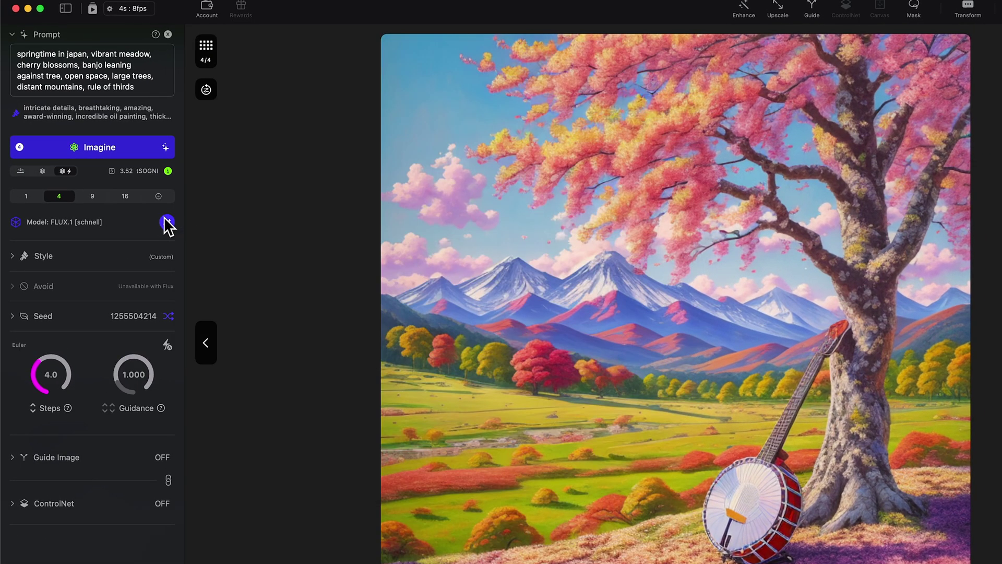
click(51, 457)
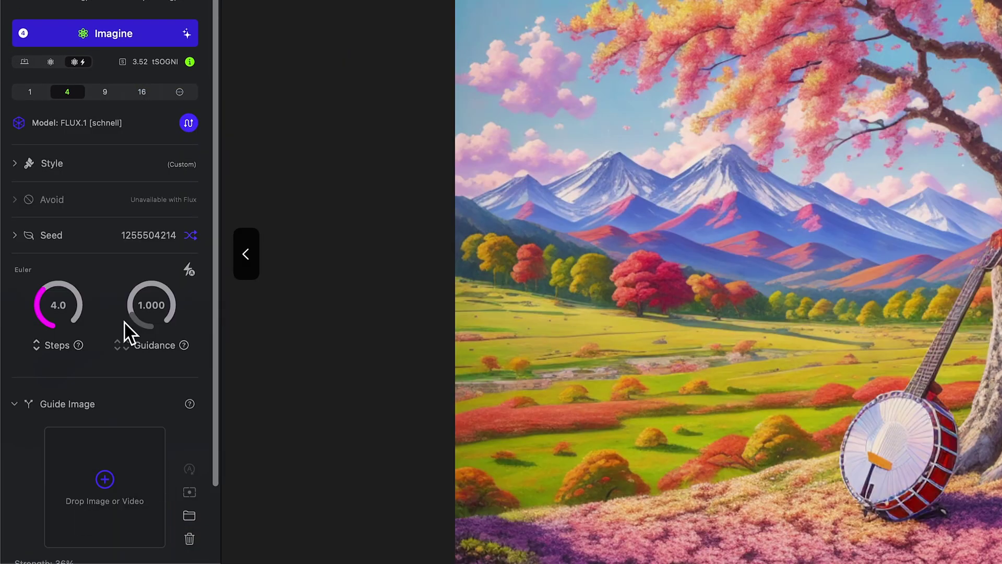
scroll(104, 397, down, 3)
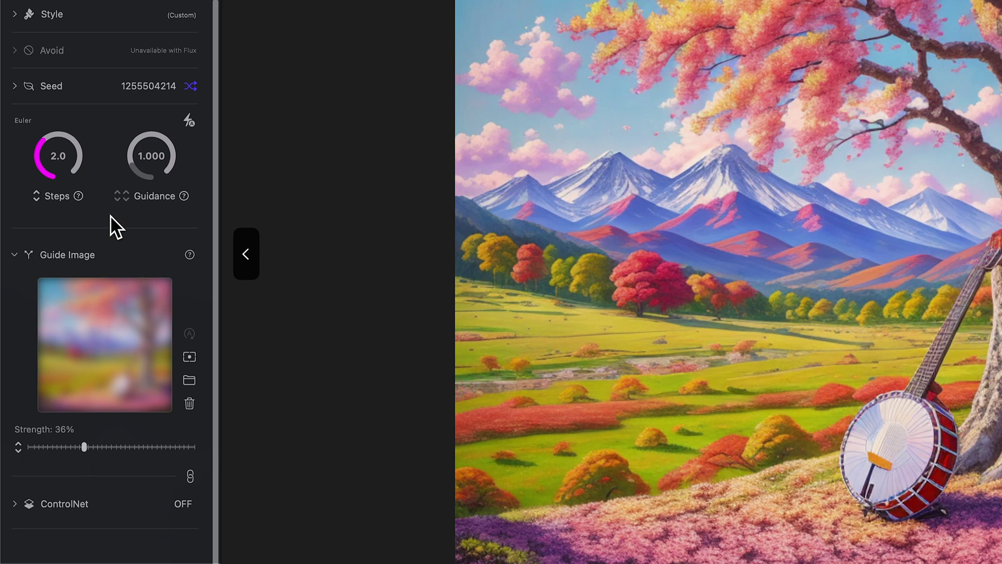
scroll(110, 215, up, 3)
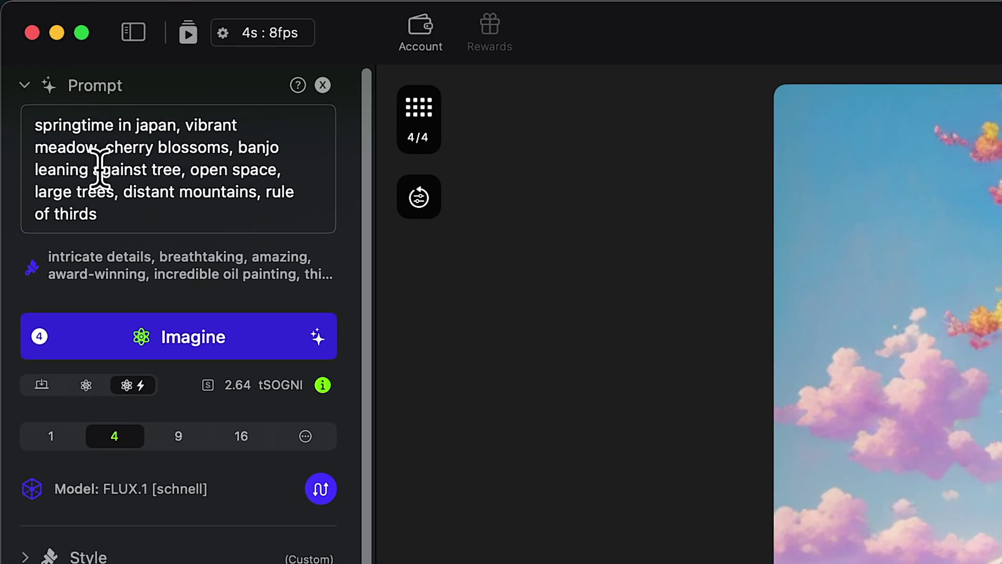
Step: Paste the anime spring-meadow prompt requesting 'Mountain Song by Kimono Cowboy' text and generate four images
key(super+a)
text(anime art, spring meadow in japan, cherry blossoms, mountains in the distance, a banjo leaning against a tree, text at the bottom "Mountain Song by Kimono Cowboy")
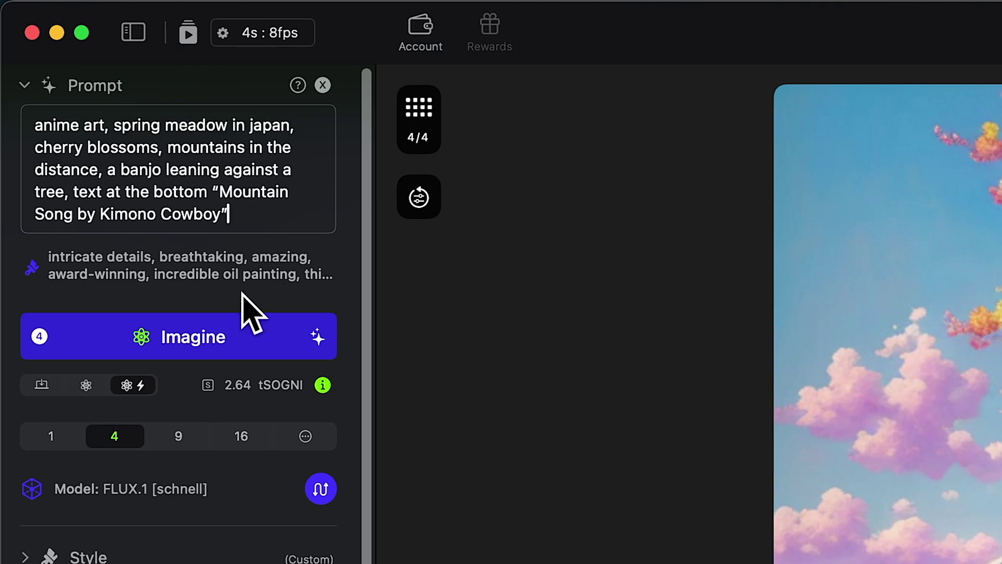
click(192, 334)
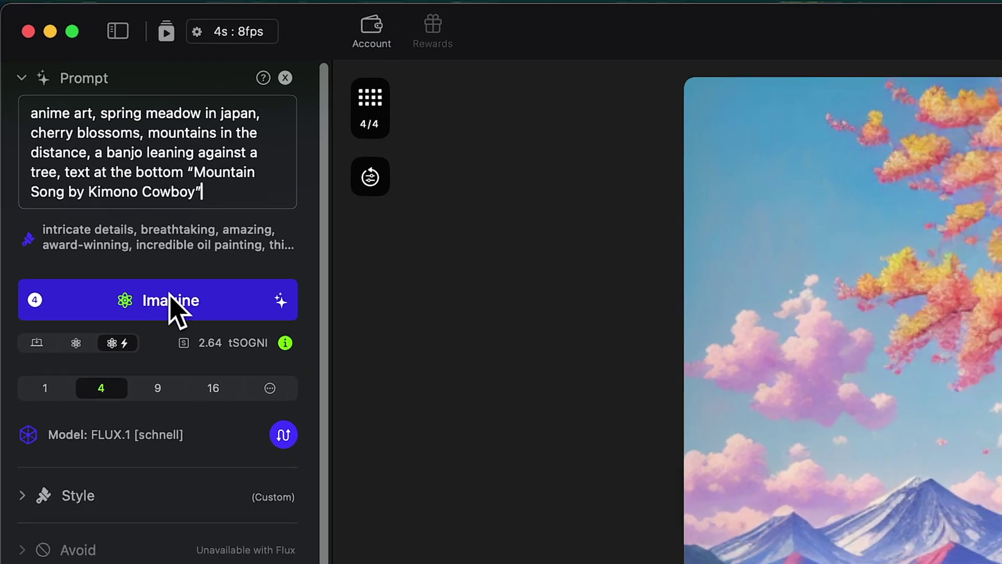
click(170, 297)
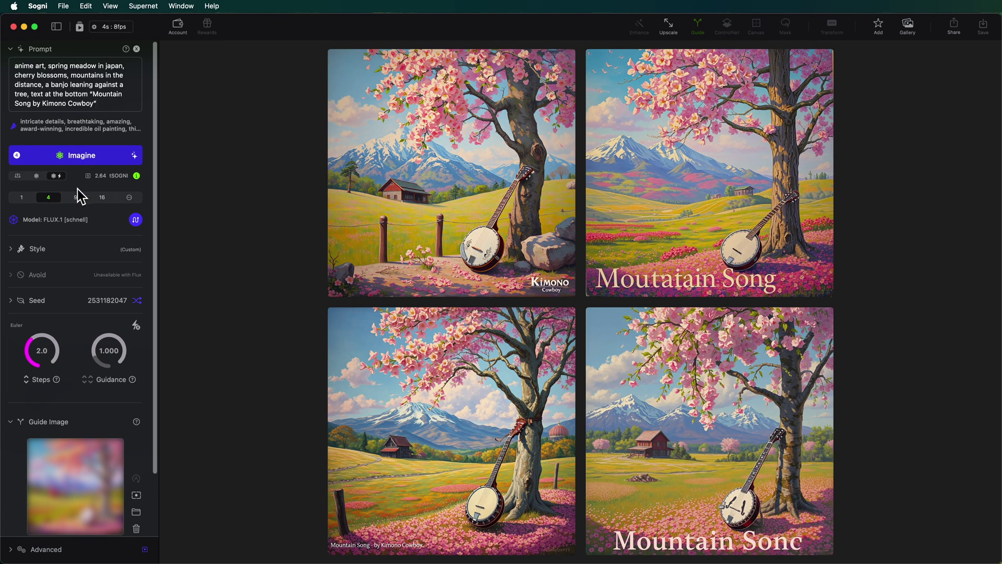
scroll(76, 198, down, 5)
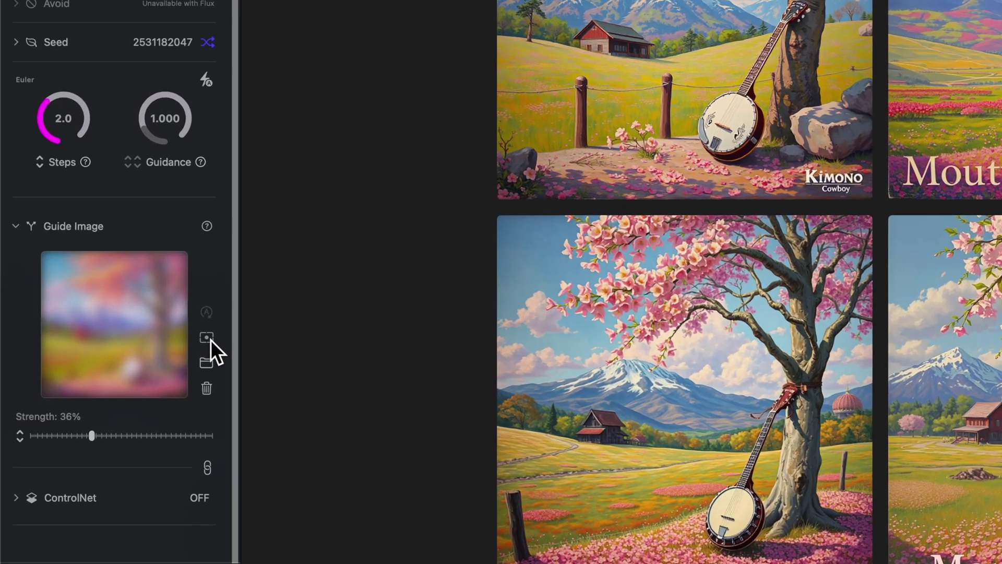
Step: Set the guide image to 1.45x zoom, offset -72px and -9px, 40% strength, then regenerate
click(137, 389)
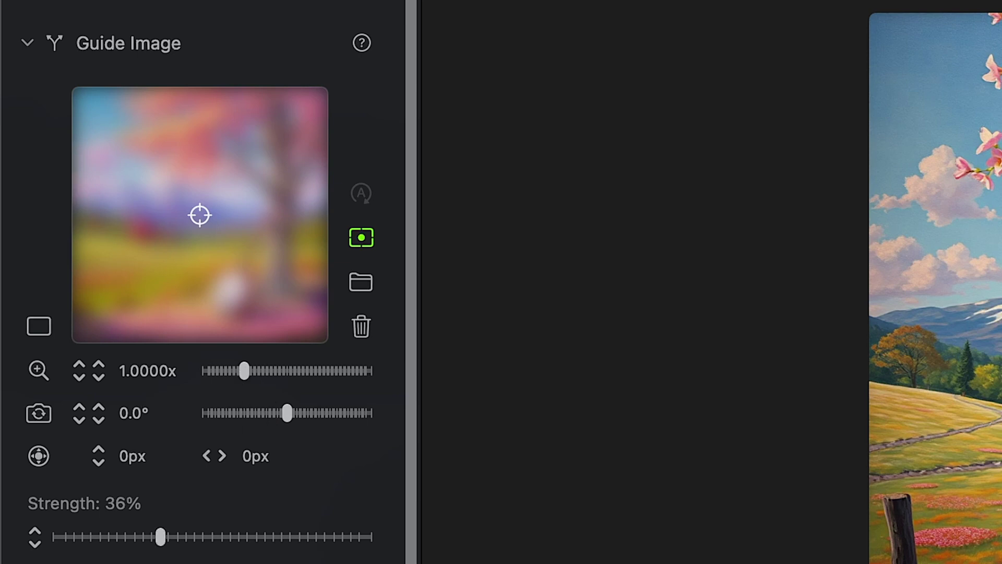
click(159, 535)
drag(159, 535, 368, 543)
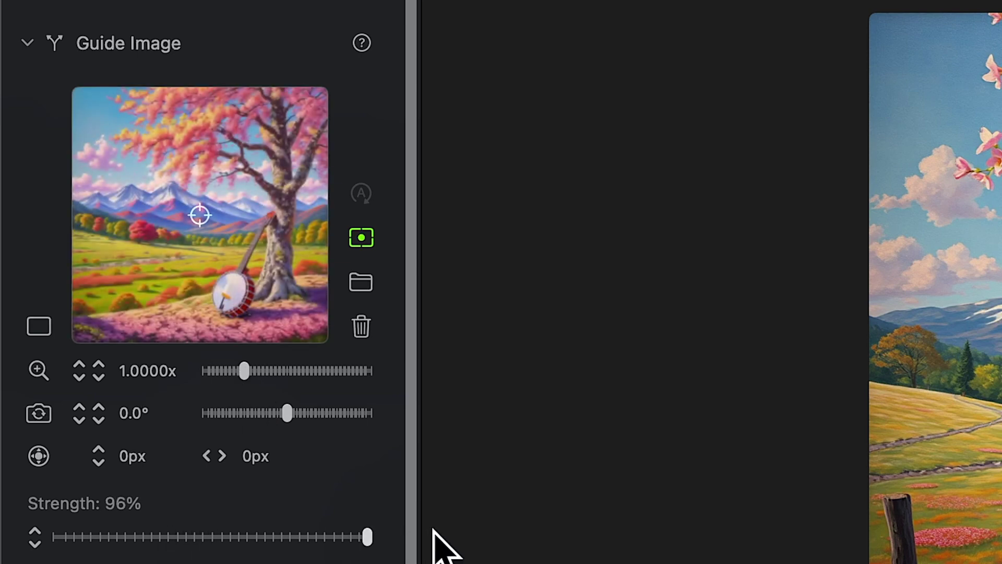
drag(244, 370, 262, 370)
drag(230, 268, 224, 181)
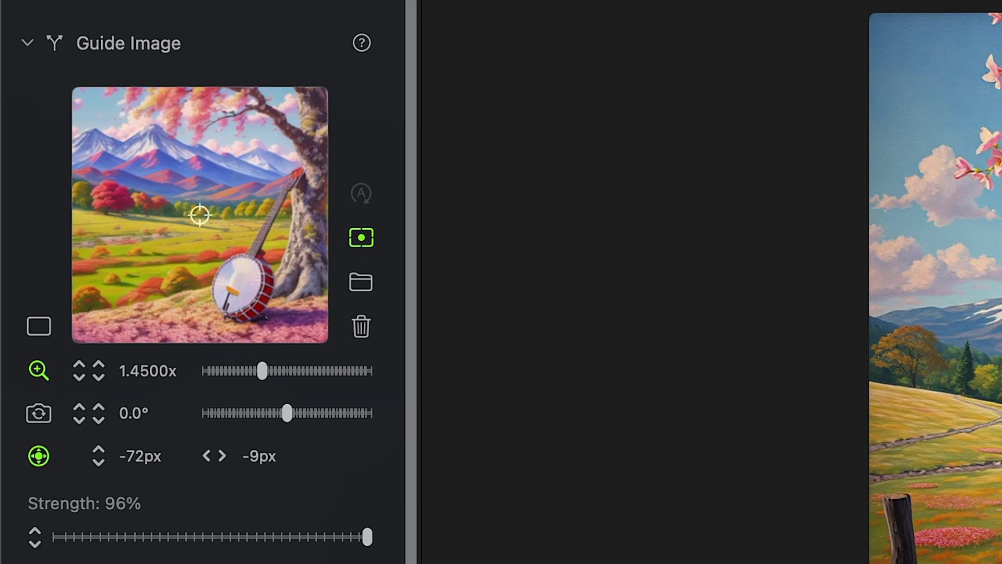
drag(202, 536, 180, 537)
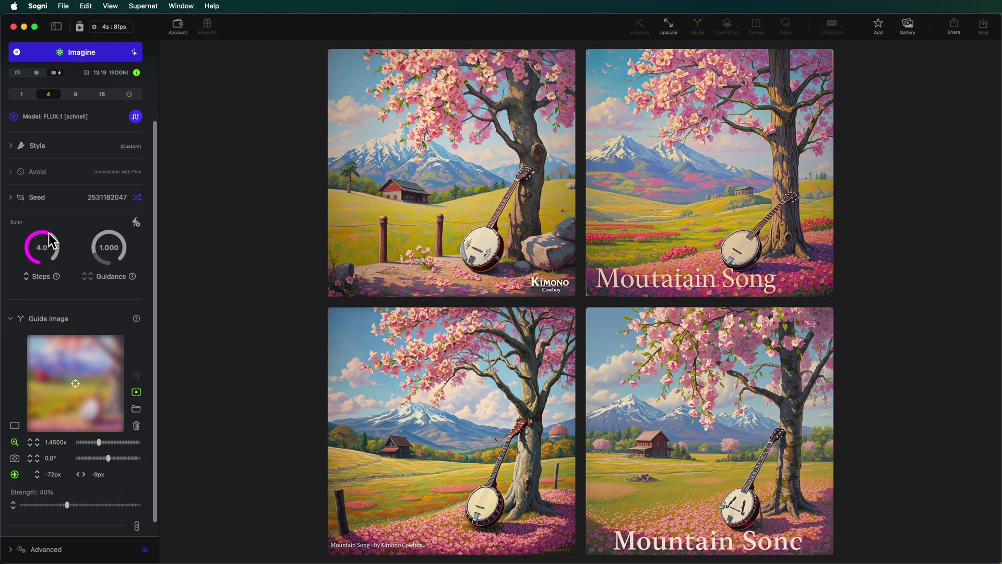
scroll(94, 158, up, 3)
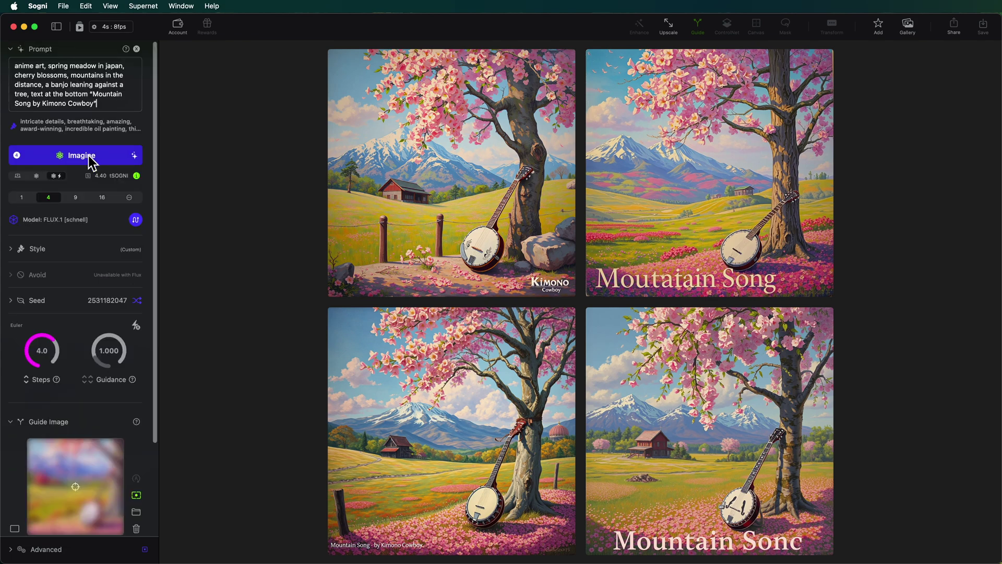
click(90, 157)
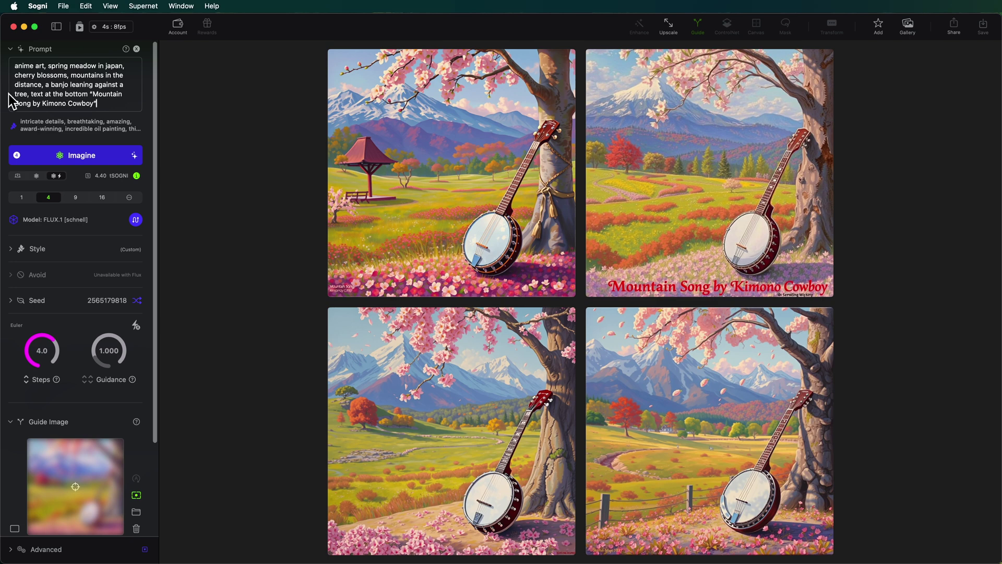
Step: Insert 'white' before 'text' in the prompt to request white title text and regenerate
mouse_move(667, 316)
mouse_move(615, 291)
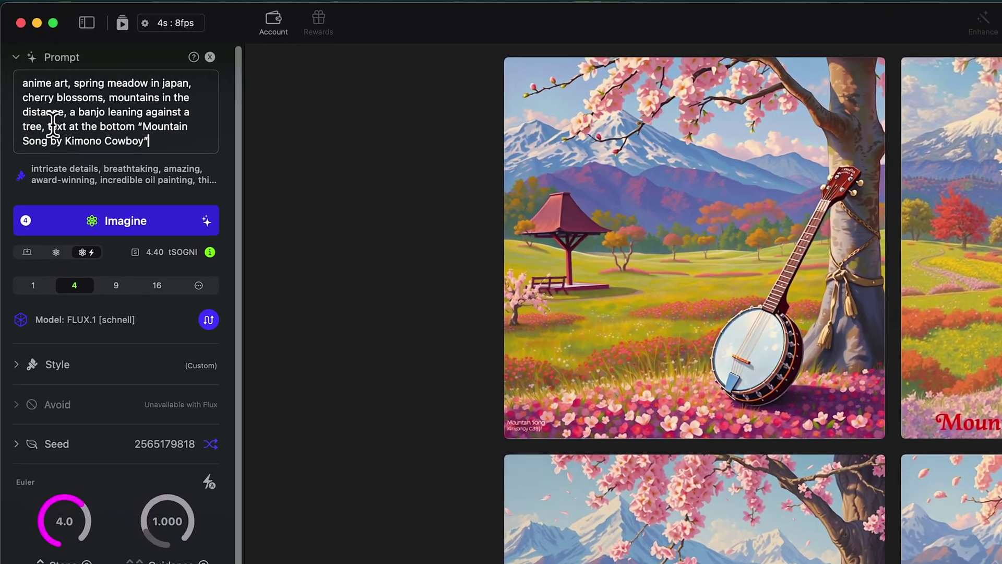
click(48, 126)
text(white)
click(125, 221)
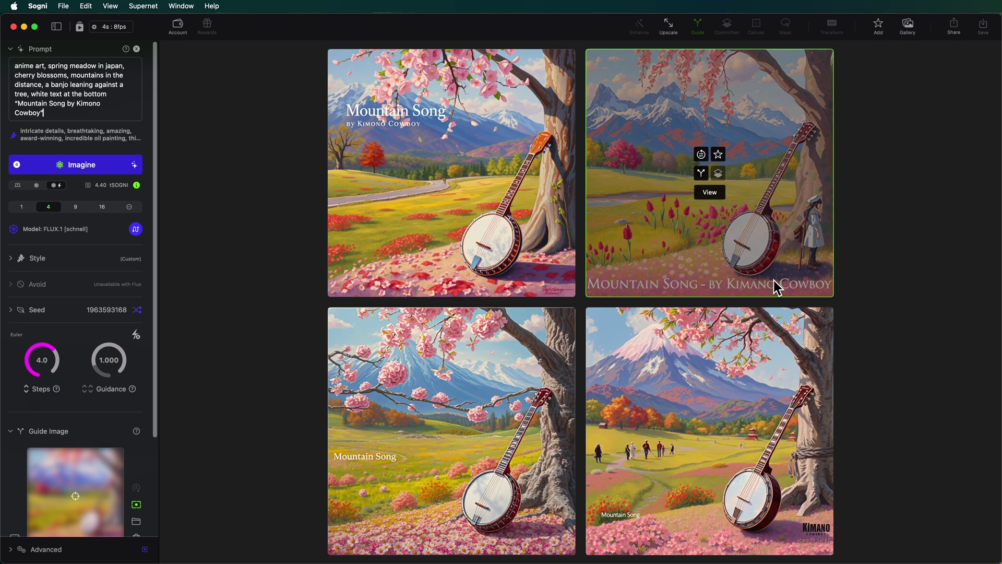
mouse_move(813, 252)
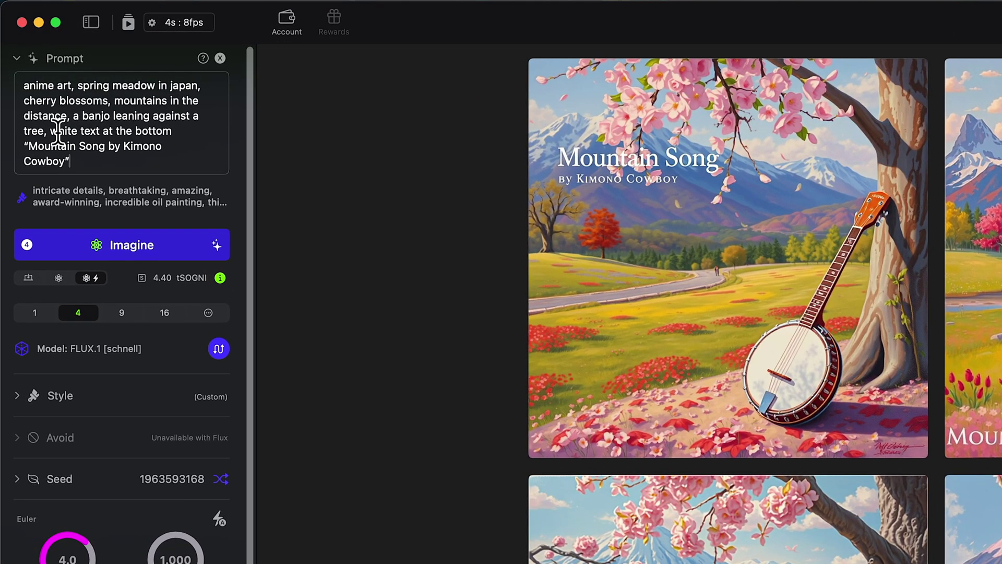
Step: Change 'white text' to 'album art text', generate four banjo covers, then set the image count to 9
double_click(58, 130)
text(album art)
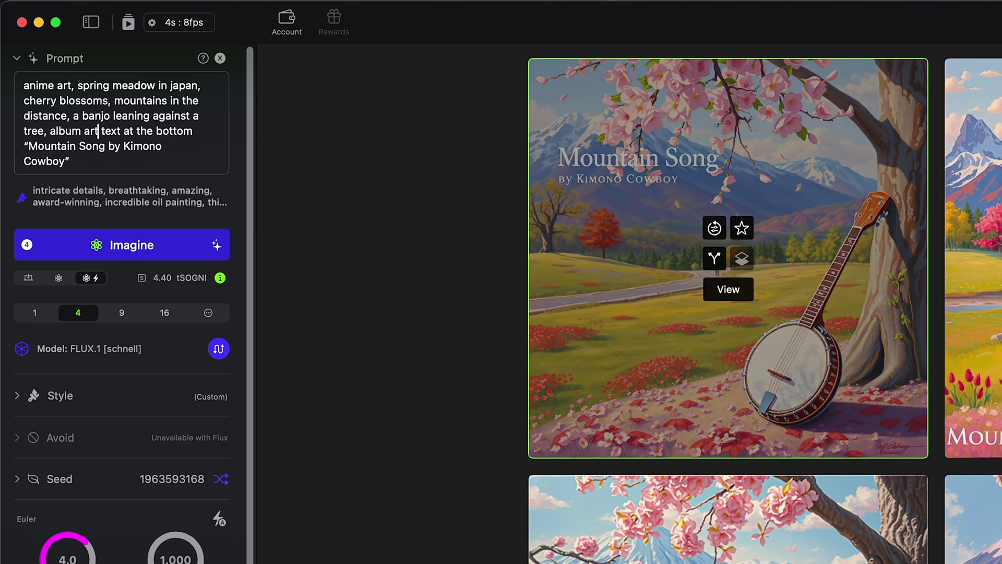
key(Return)
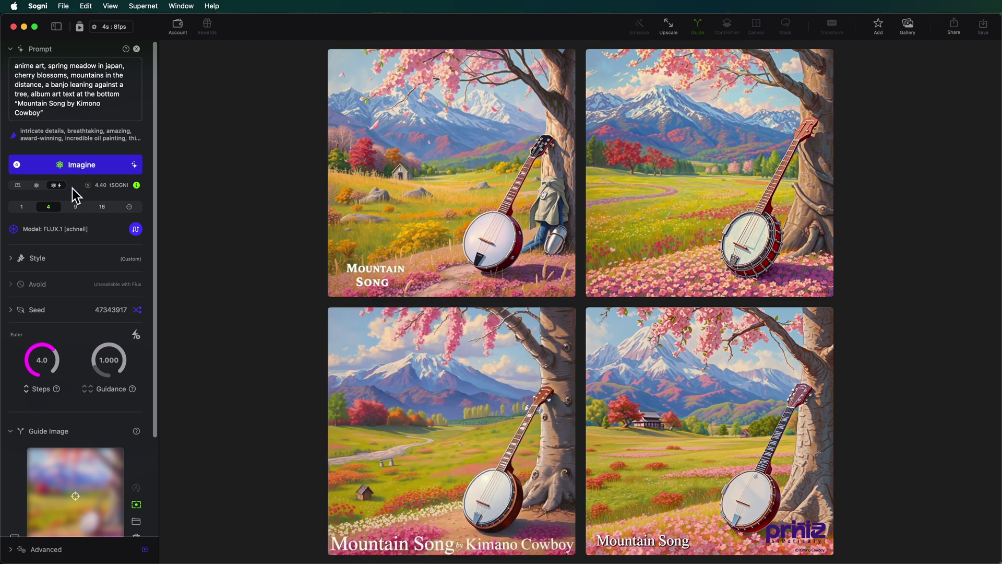
click(76, 208)
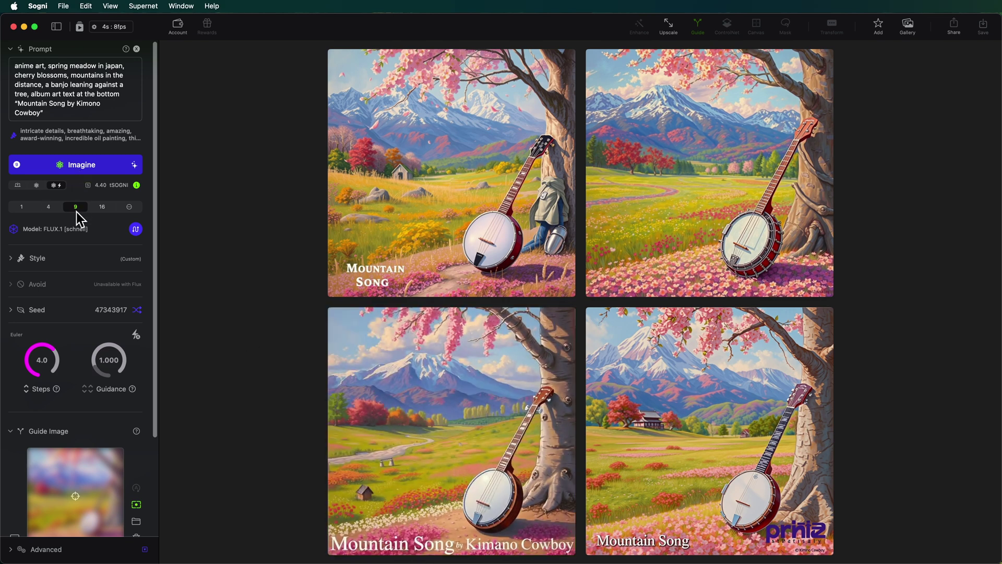
Step: Generate nine banjo-under-blossom paintings from the album-art prompt
click(83, 165)
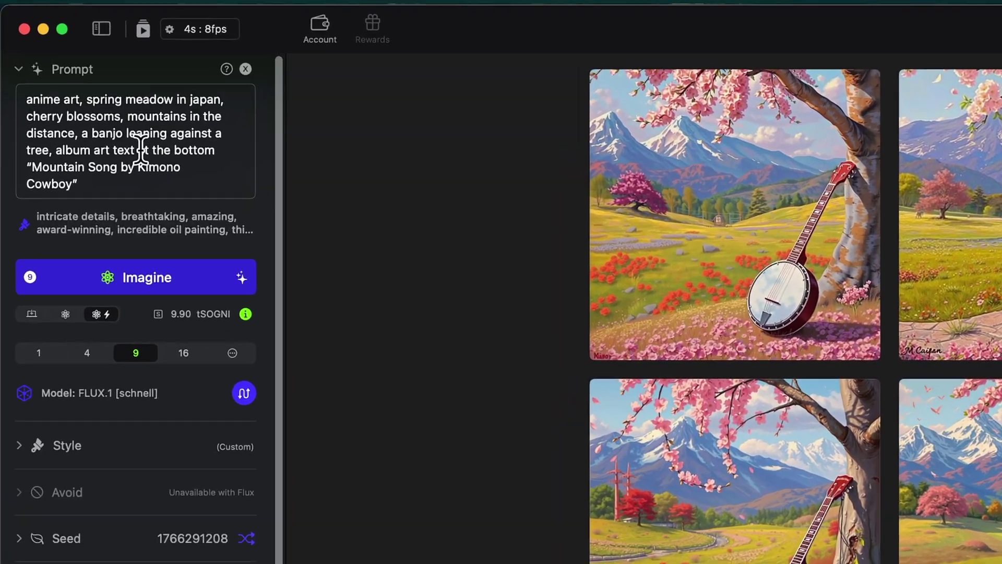
drag(76, 94, 34, 92)
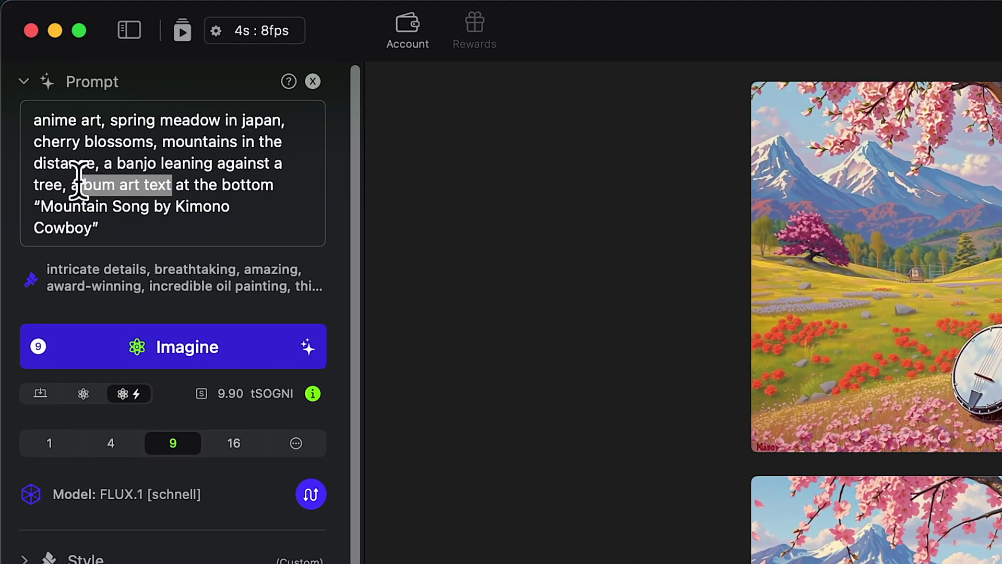
Step: Replace 'album art text' in the prompt with just 'text'
drag(80, 180, 71, 183)
key(BackSpace)
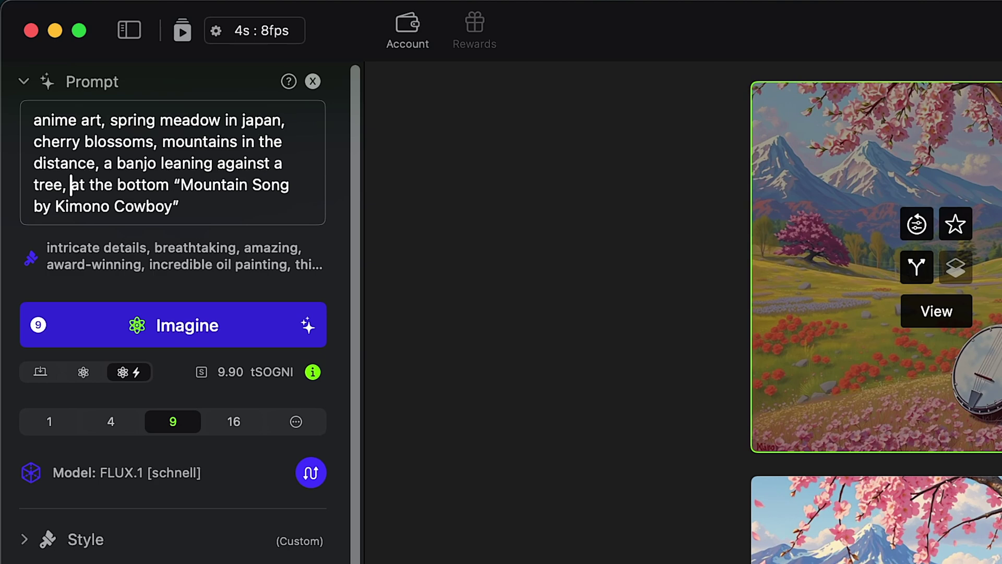
text(text)
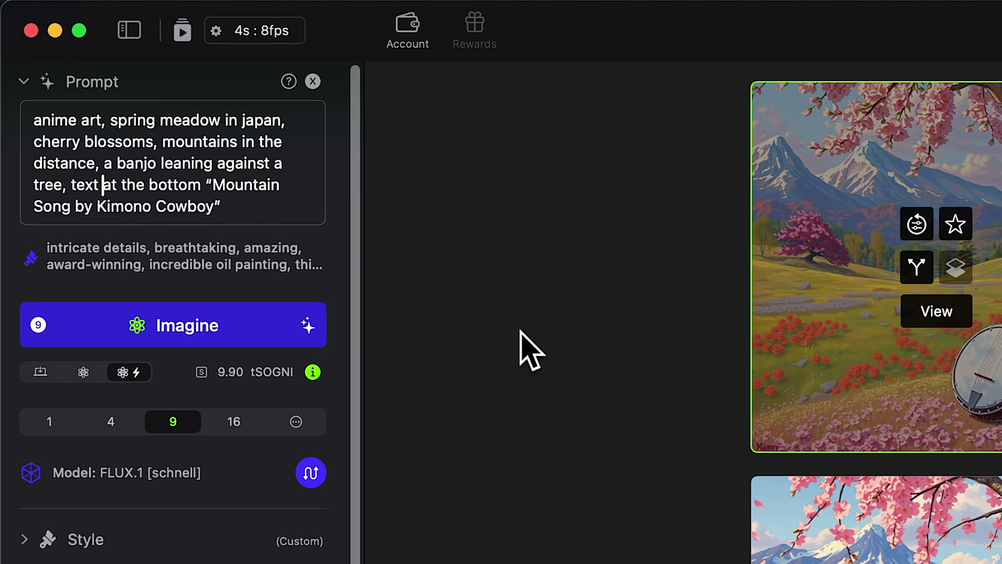
Step: Change the opening word 'anime' to 'album', set the count to 4, and generate two batches of covers
double_click(46, 121)
text(album)
click(112, 421)
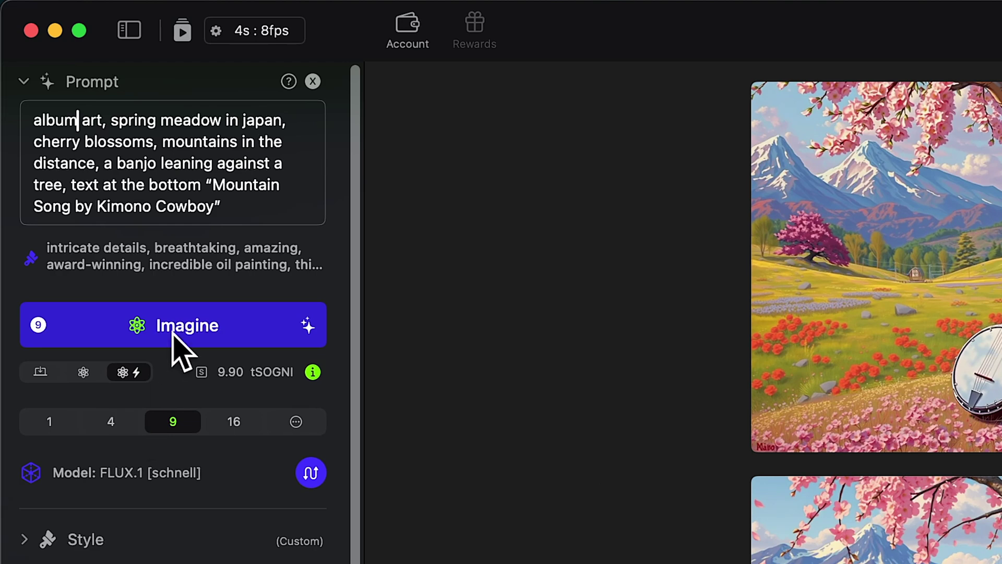
click(198, 310)
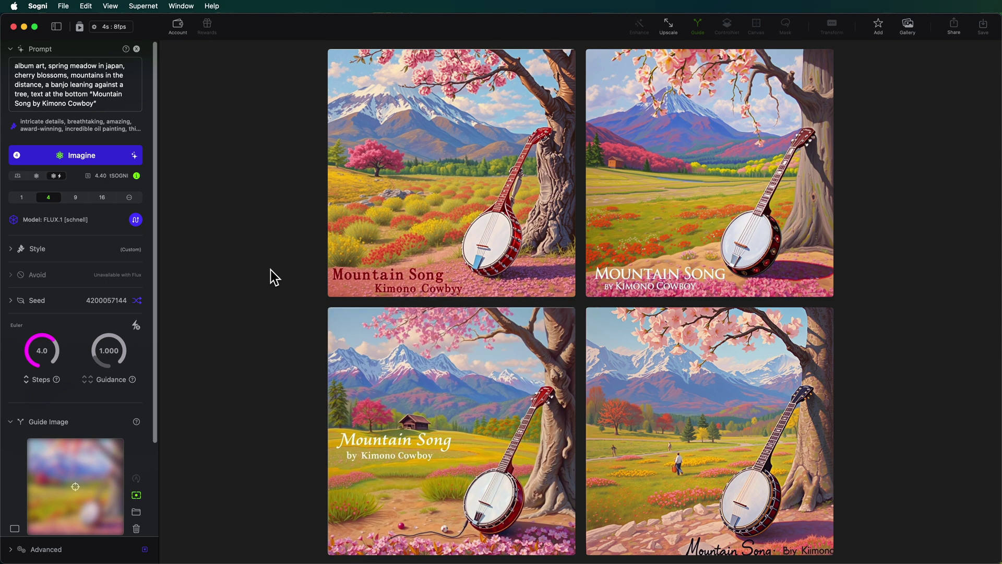
click(94, 157)
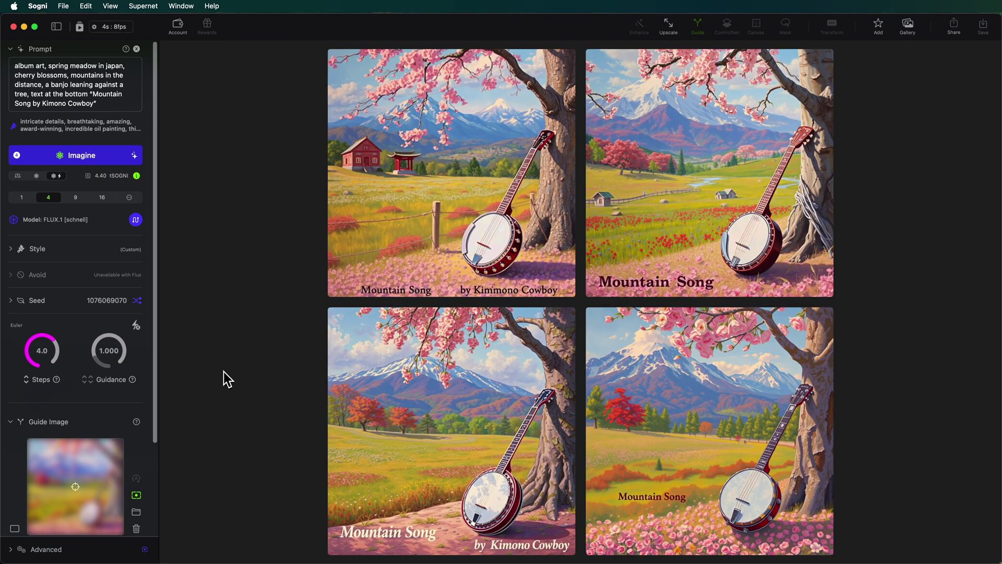
Step: Enlarge the bottom-left cover lettered 'Mountain Song by Kimono Cowboy' in the full-size viewer
mouse_move(456, 399)
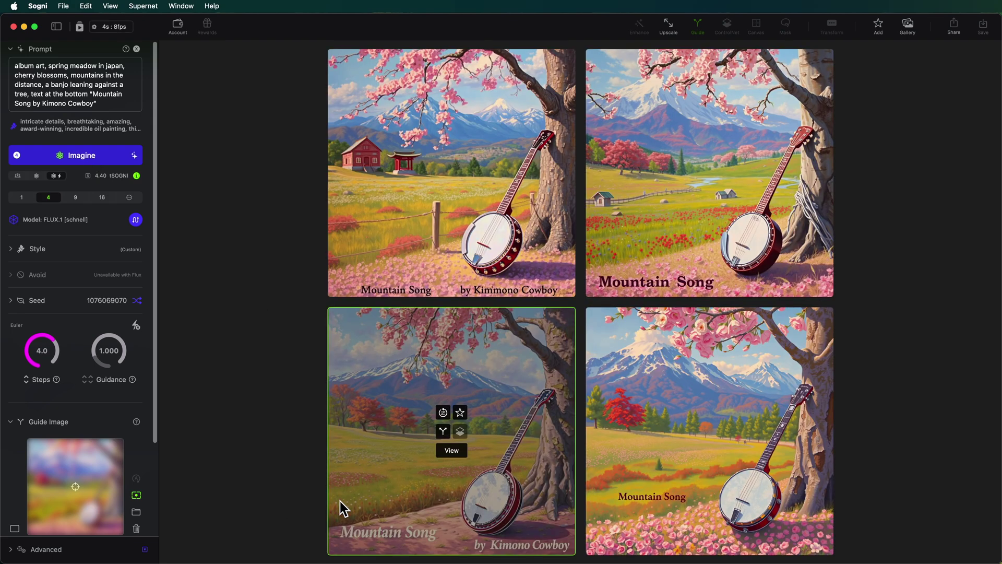
click(496, 472)
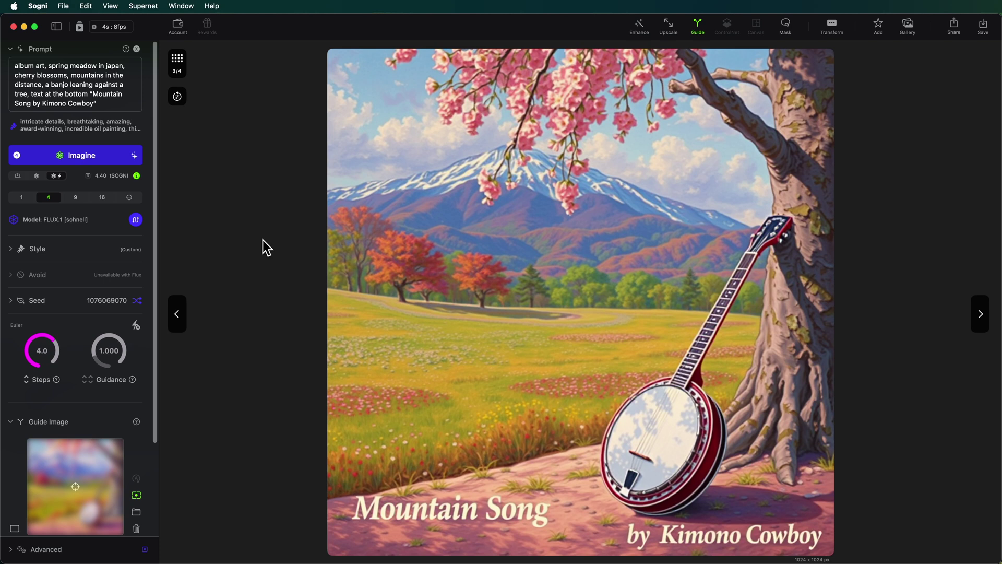
Step: Upscale the Mountain Song cover to 2048 x 2048 px with Real-ESRGAN
click(670, 27)
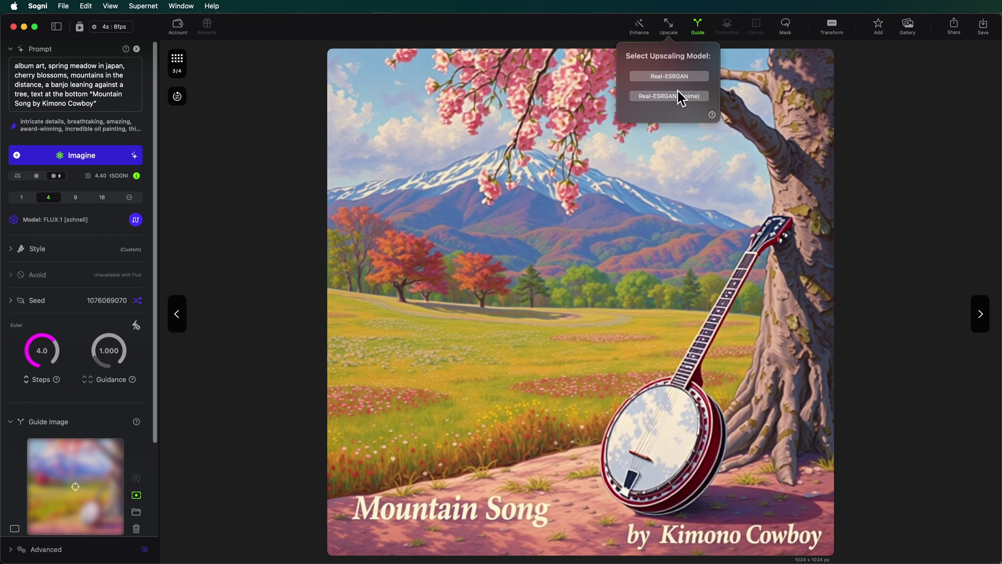
click(673, 78)
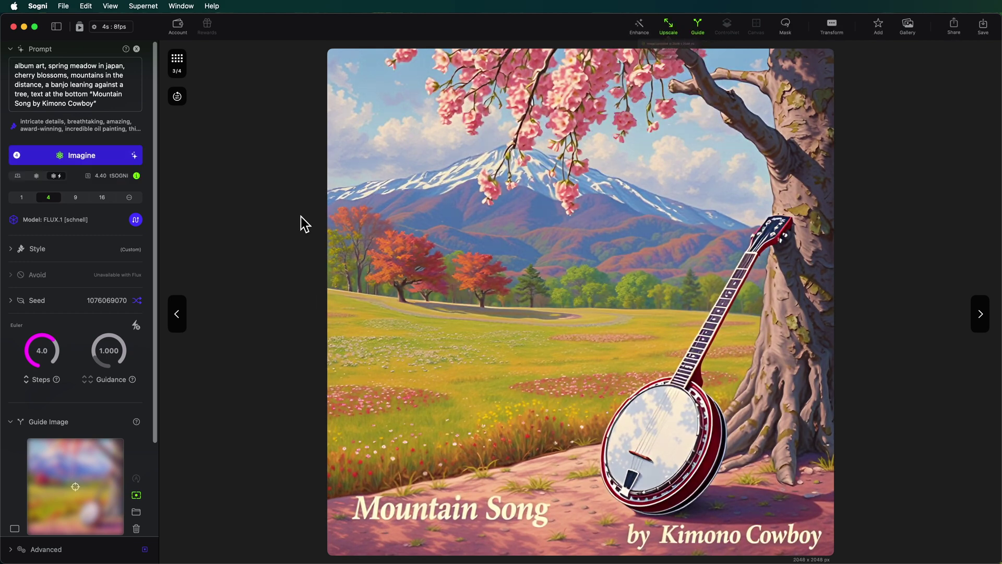